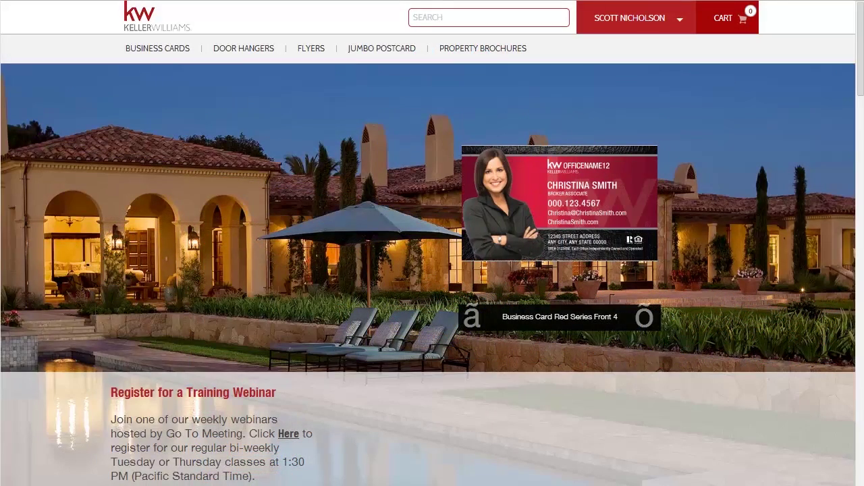
Step: Open the Jumbo Postcard catalogue from the top navigation bar
left_click(386, 59)
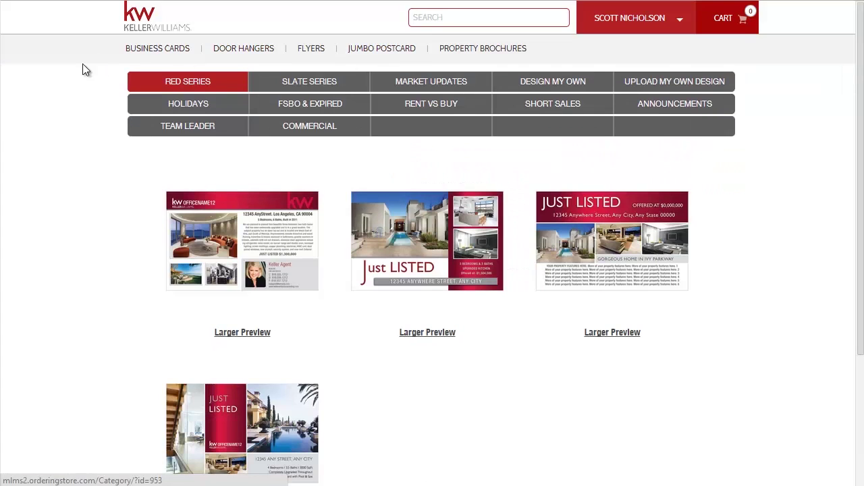
left_click(290, 81)
Step: Browse the Market Updates, Design My Own, Upload, Holidays, FSBO & Expired and Rent vs Buy categories
left_click(417, 82)
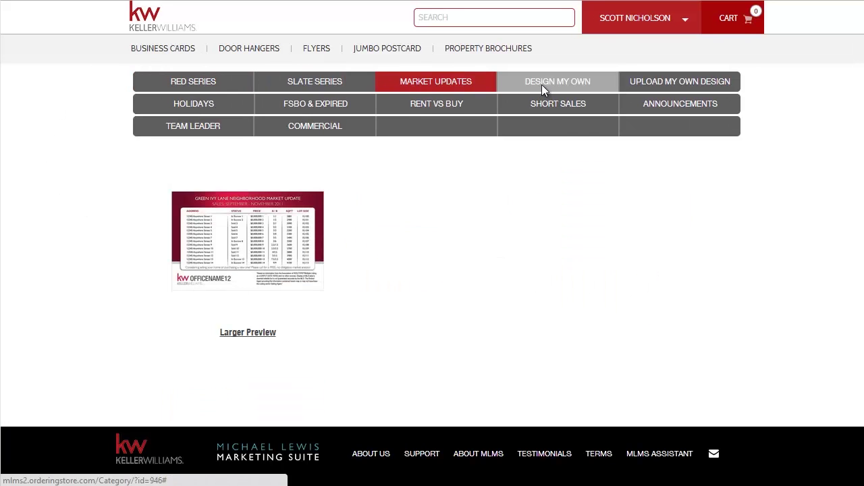
left_click(542, 86)
left_click(689, 81)
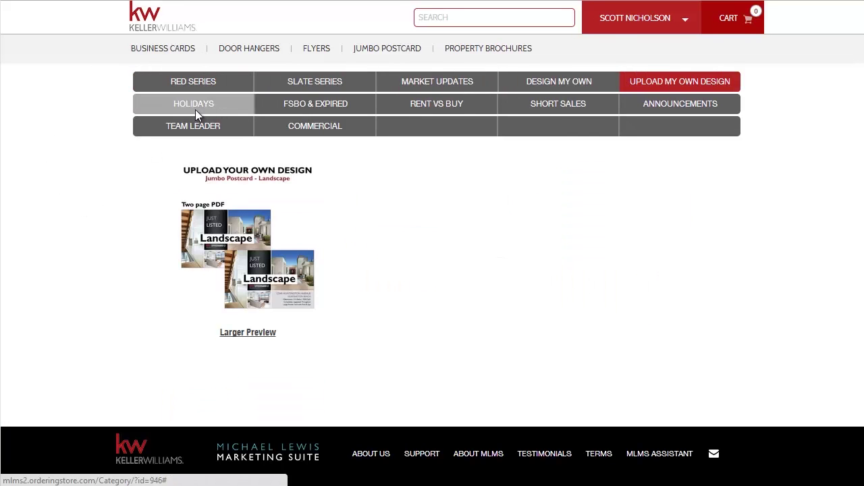
left_click(195, 109)
left_click(312, 106)
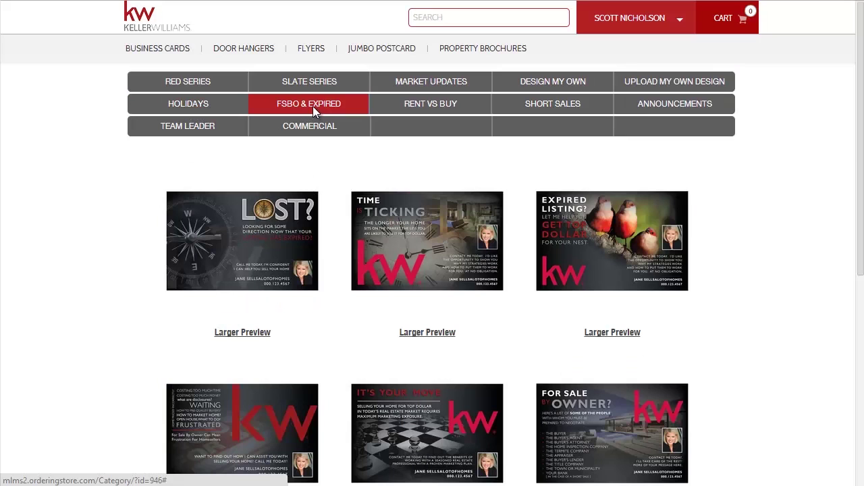
left_click(427, 107)
Step: Browse Short Sales, Announcements, Team Leader and Commercial, then return to Slate Series
left_click(575, 114)
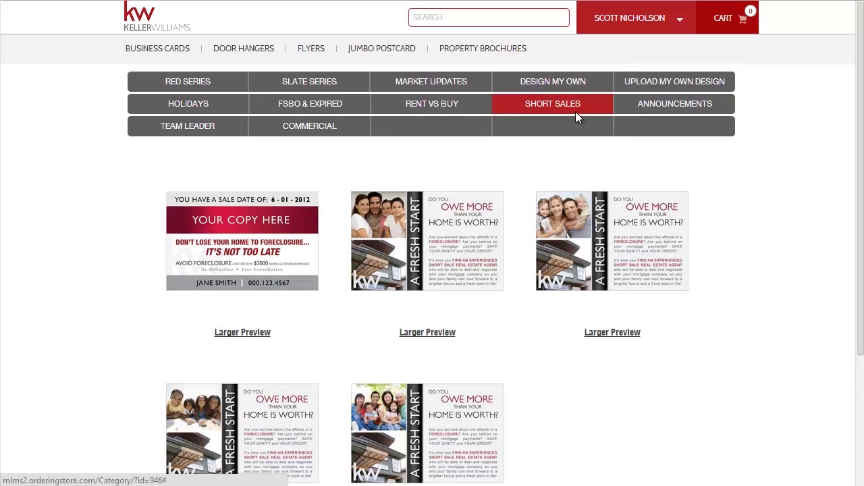
left_click(688, 109)
left_click(215, 131)
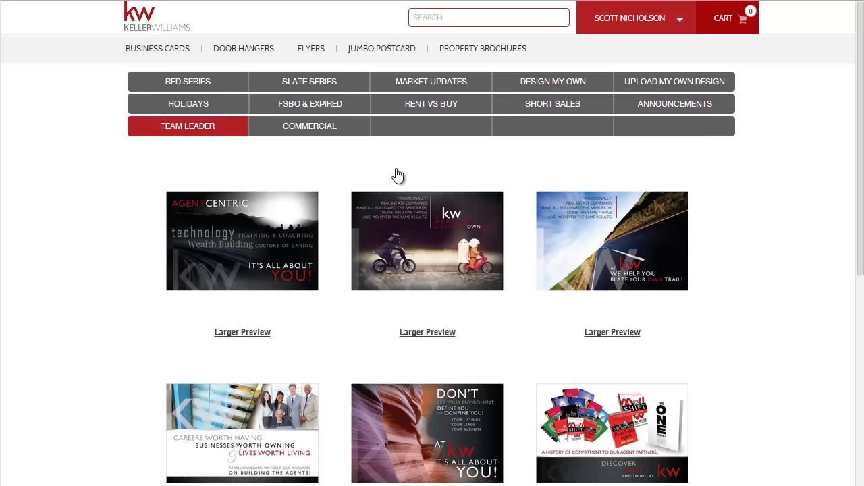
scroll(343, 139, "down", 1)
left_click(321, 66)
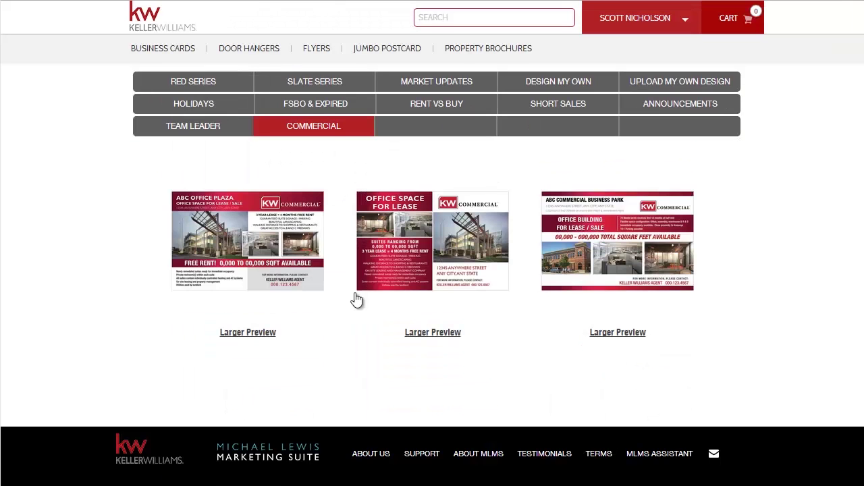
left_click(323, 89)
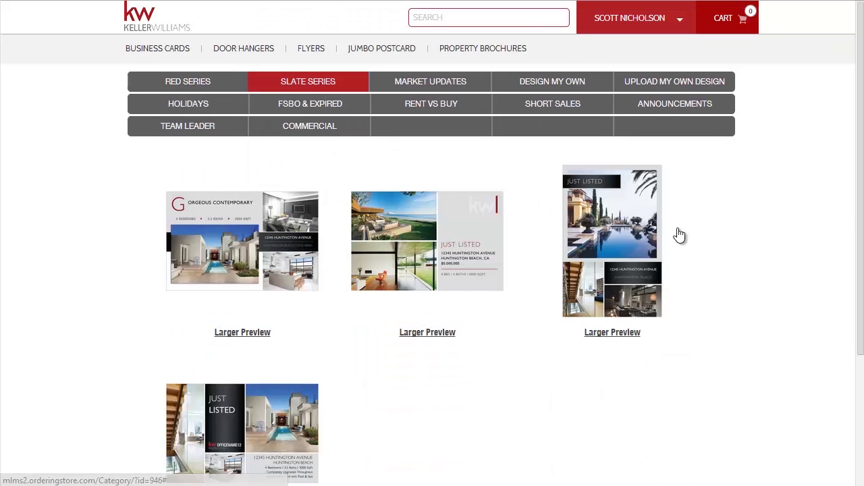
Step: Preview and pick the Just Listed Slate 3 front, pair it with Back Slate 4, and start editing
left_click(595, 334)
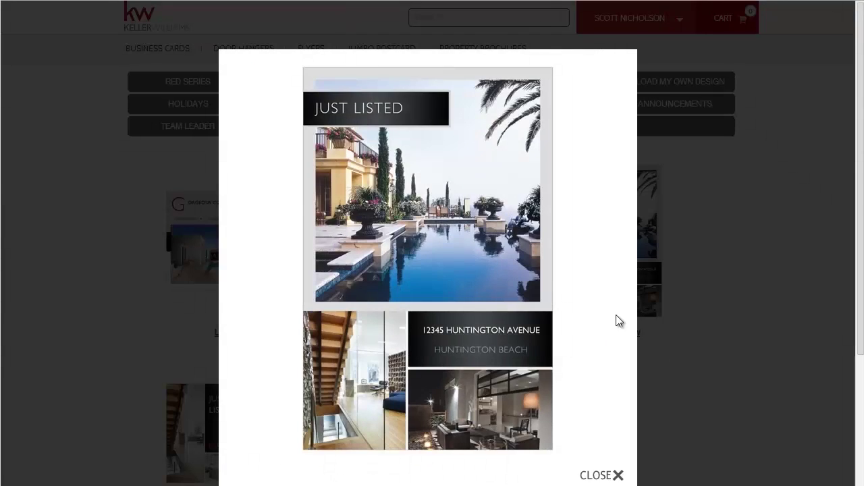
left_click(617, 474)
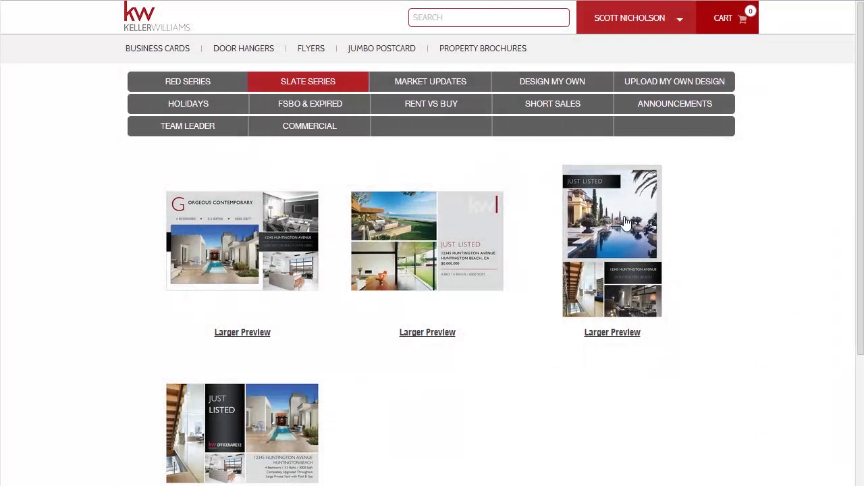
left_click(623, 223)
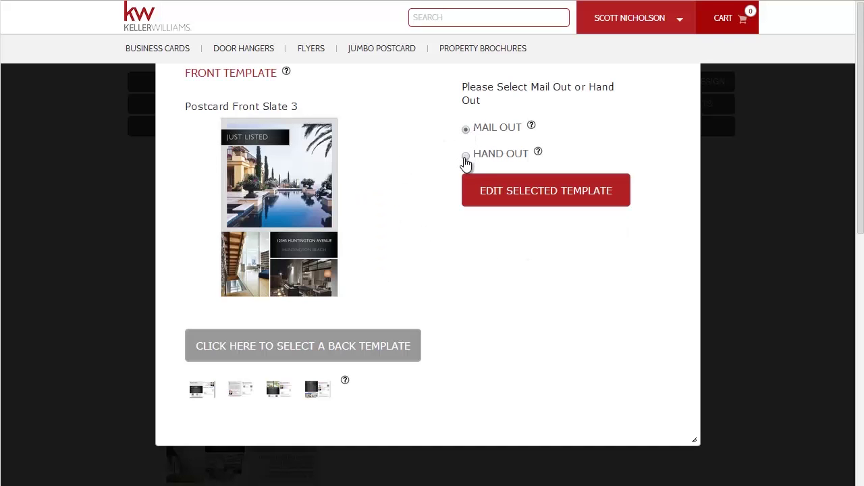
left_click(351, 346)
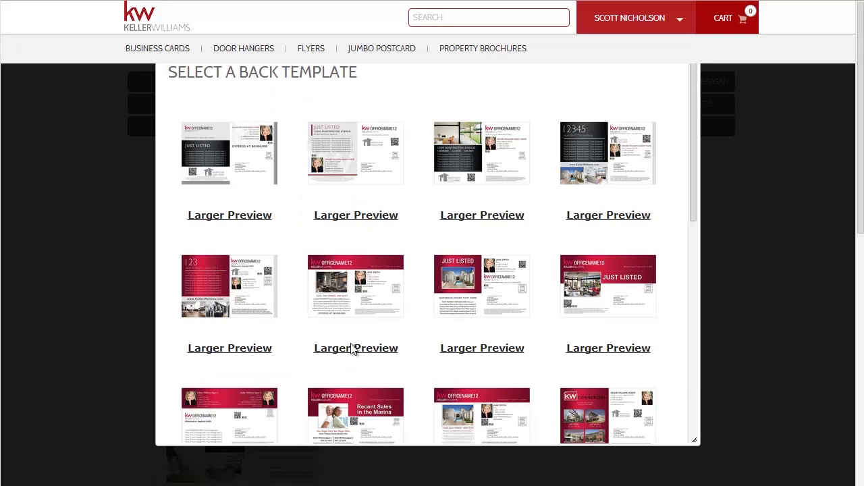
left_click(600, 179)
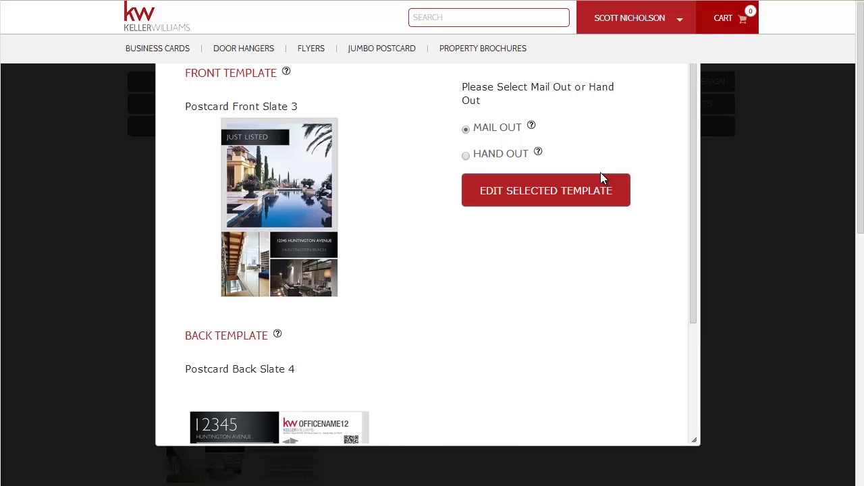
left_click(544, 196)
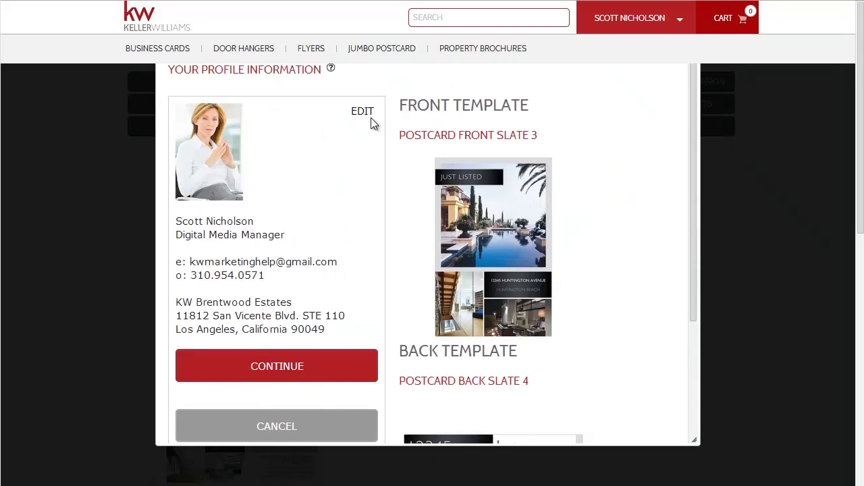
Step: Open the agent profile form, review its fields, and save the profile information
left_click(365, 113)
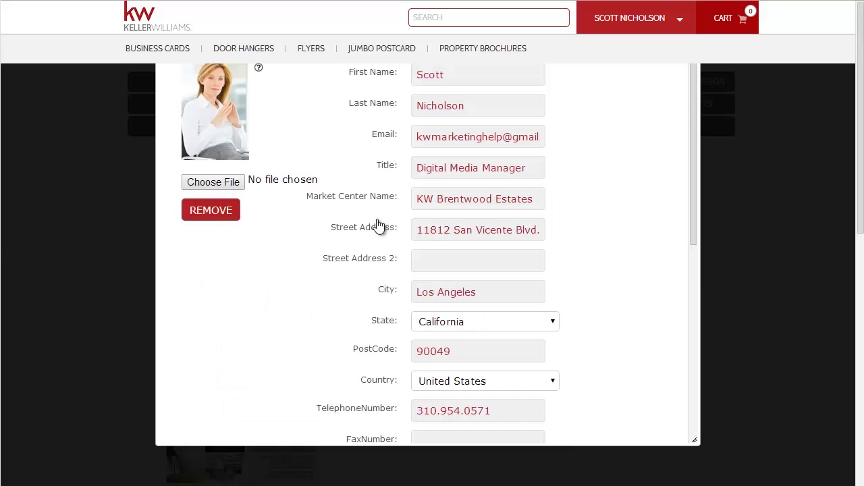
scroll(378, 226, "down", 1)
scroll(378, 225, "down", 1)
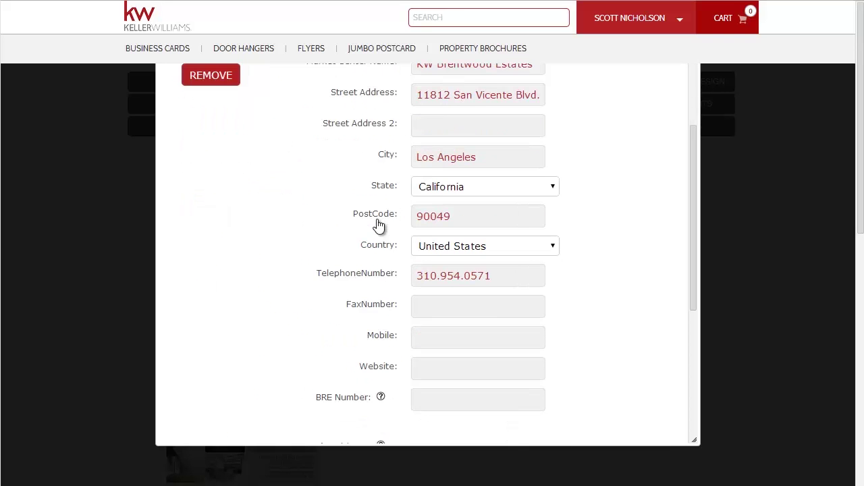
scroll(378, 225, "down", 1)
scroll(378, 225, "down", 1)
scroll(378, 226, "down", 1)
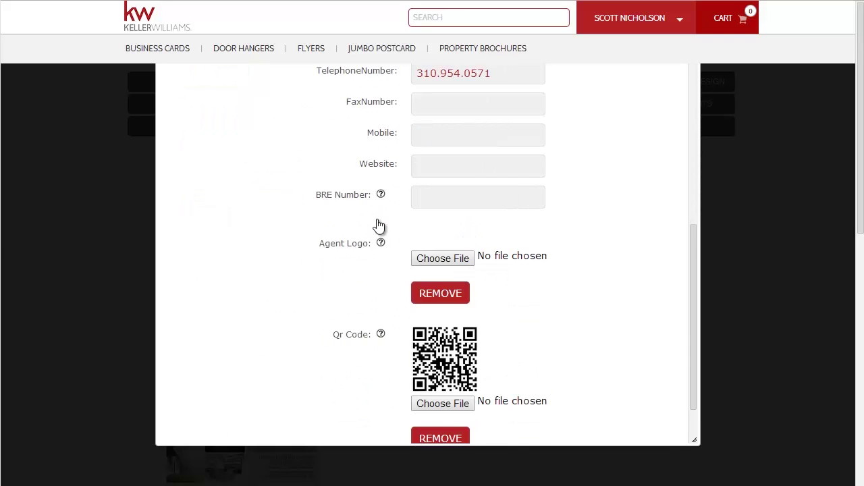
scroll(378, 225, "down", 1)
scroll(377, 226, "down", 1)
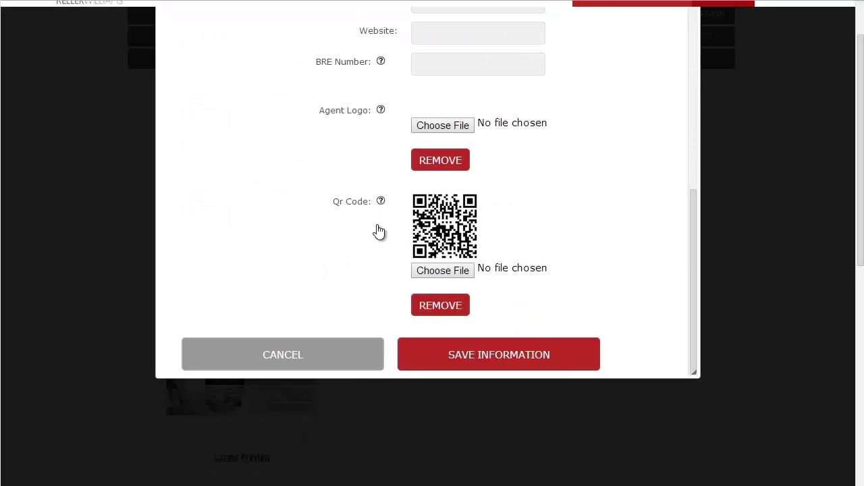
left_click(456, 356)
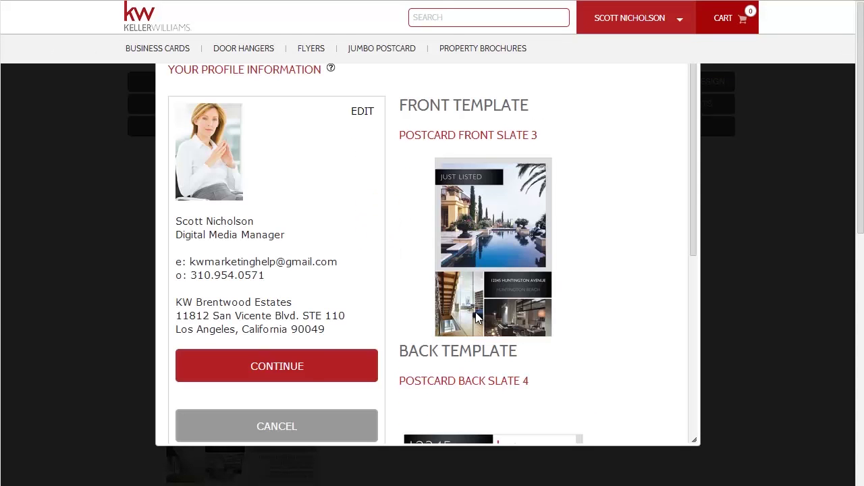
Step: Continue into the design editor and zoom the postcard canvas to 150%
left_click(302, 375)
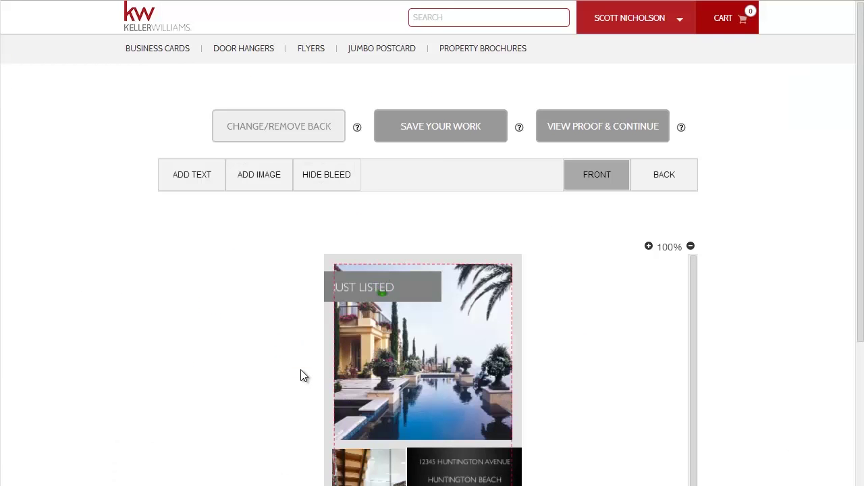
scroll(557, 297, "down", 1)
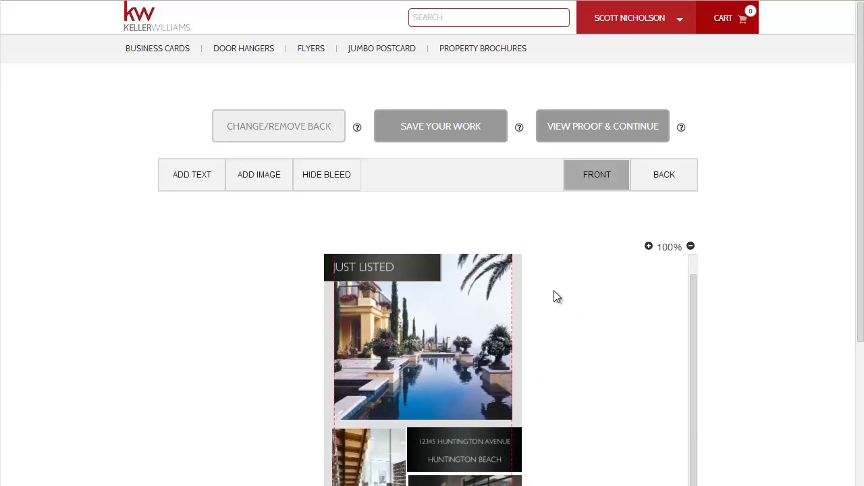
scroll(634, 349, "up", 1)
scroll(756, 330, "down", 1)
scroll(748, 331, "down", 1)
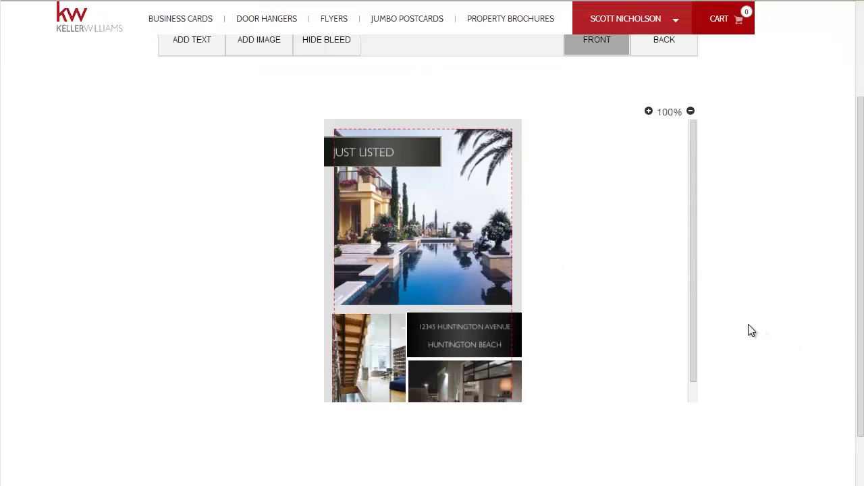
left_click(648, 112)
scroll(772, 282, "up", 1)
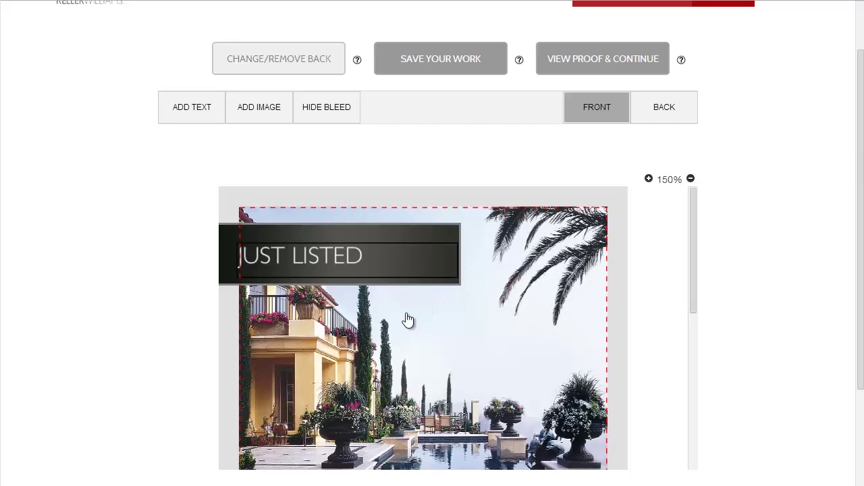
Step: Change the banner headline from JUST LISTED to JUST SOLD
left_click(327, 262)
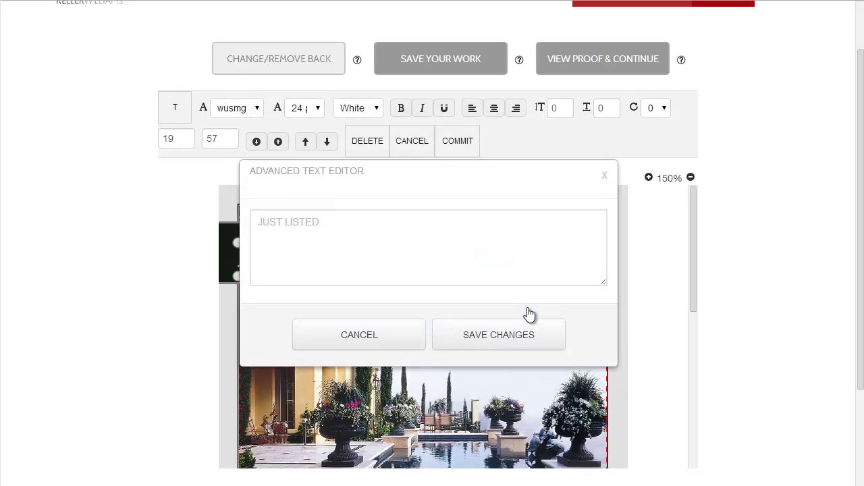
left_click_drag(364, 230, 283, 221)
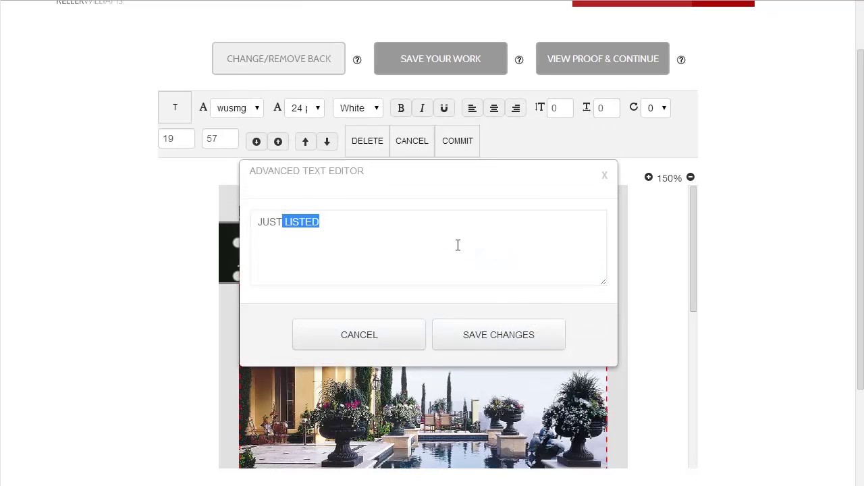
key("BackSpace")
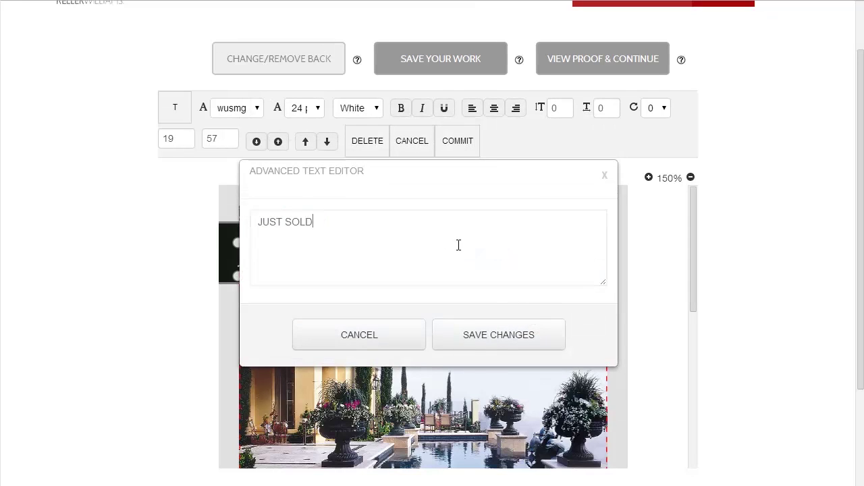
left_click(504, 339)
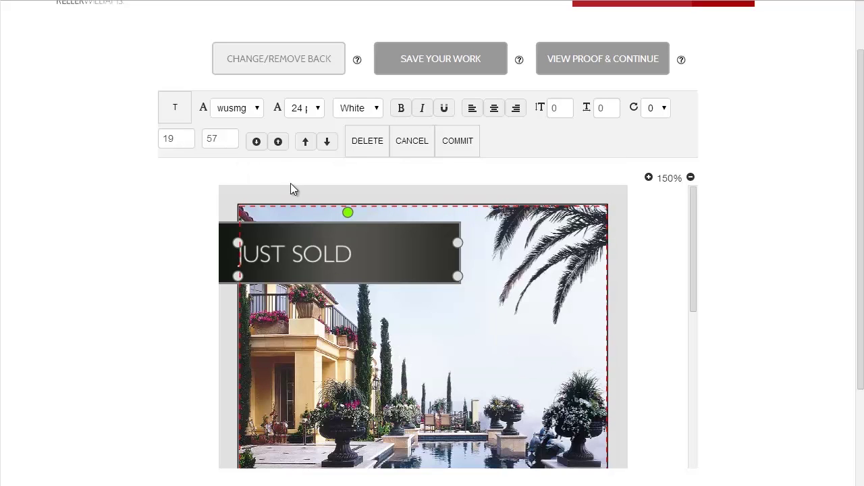
Step: Set the JUST SOLD headline font to wusmagatenormalitalic and bring up its font sizes
left_click(257, 109)
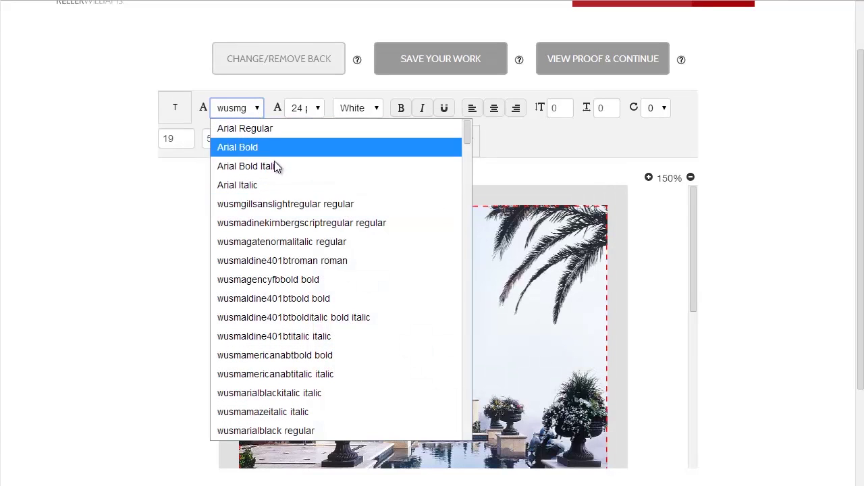
left_click(329, 241)
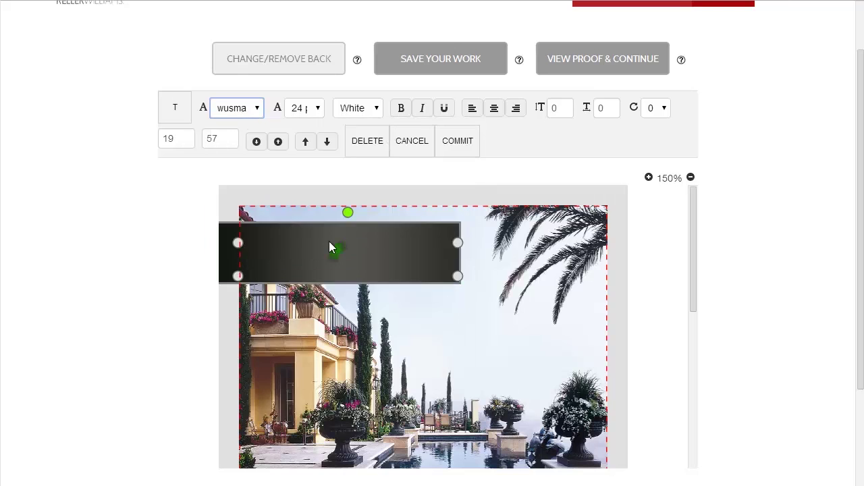
left_click(317, 108)
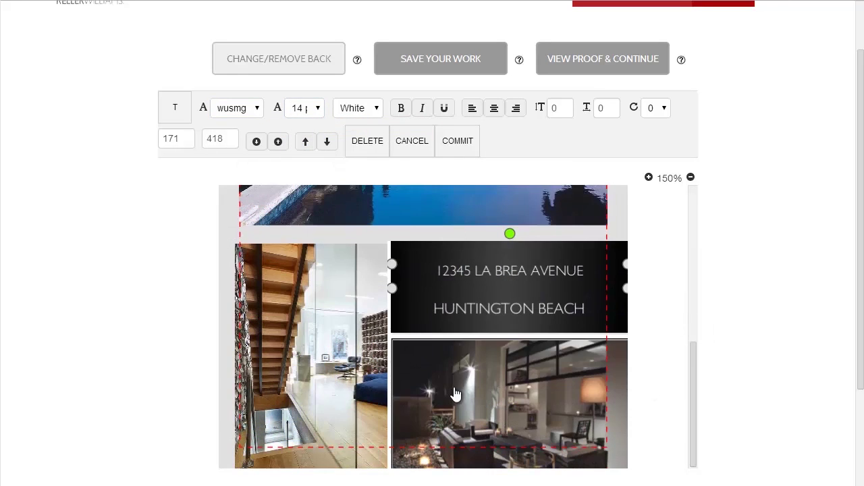
Step: Select the living-room photo and upload the night-time city skyline image in its place
scroll(540, 344, "down", 2)
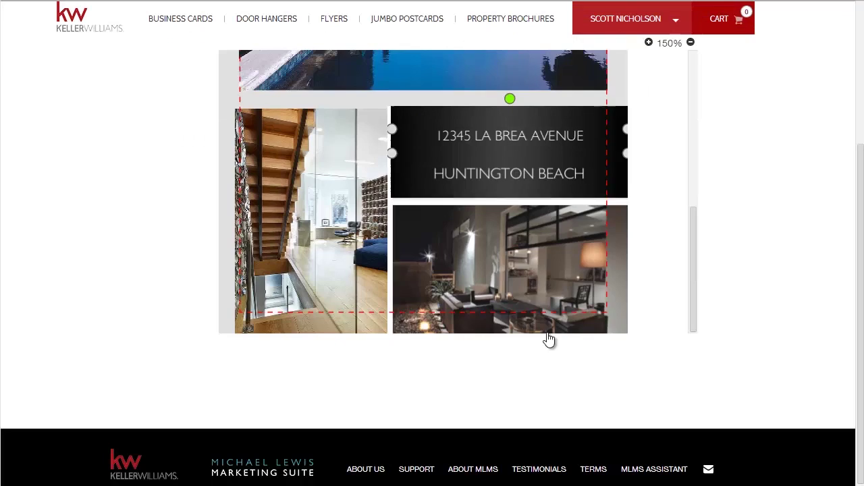
left_click(497, 256)
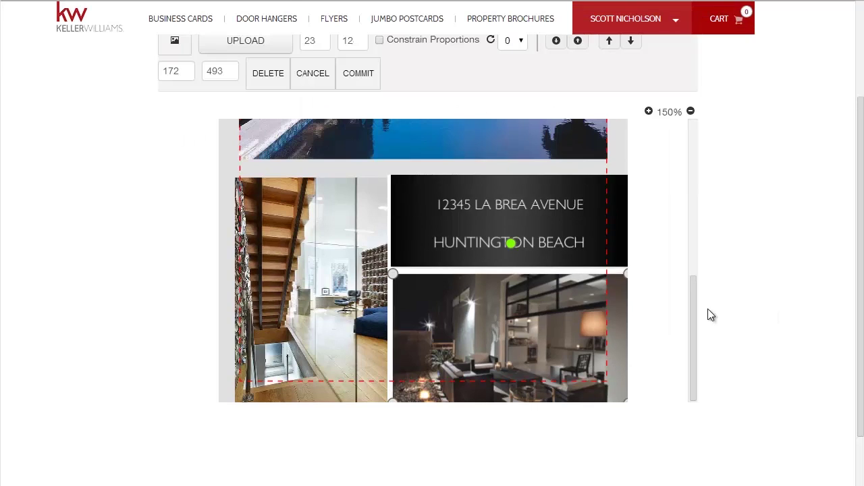
scroll(810, 290, "up", 2)
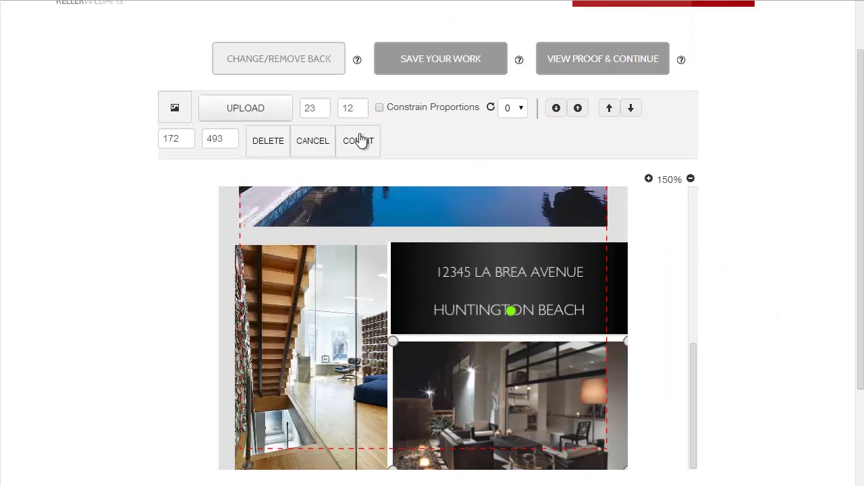
left_click(269, 114)
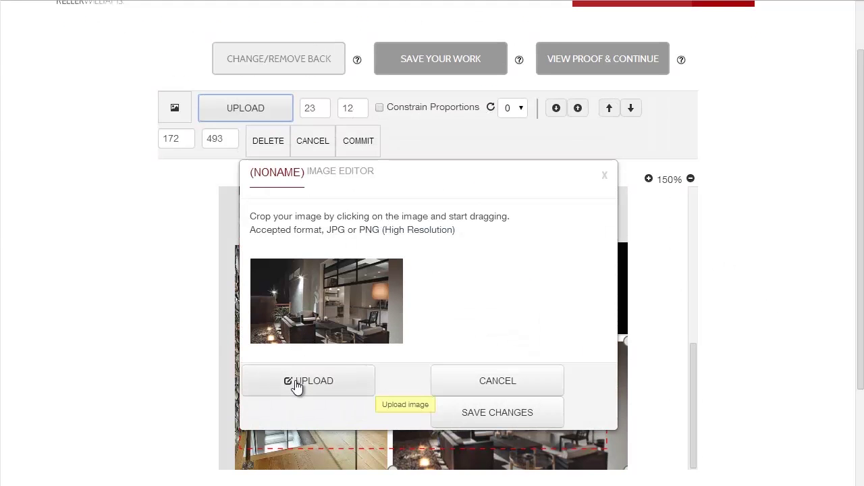
left_click(295, 382)
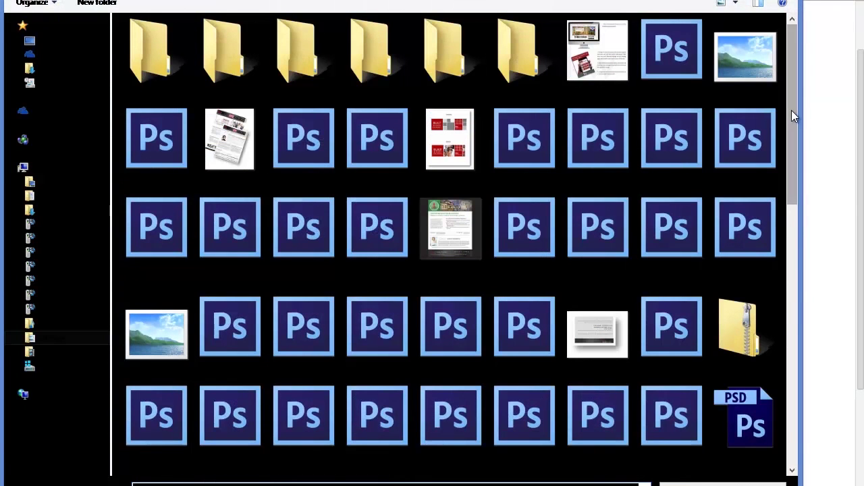
left_click_drag(791, 110, 791, 378)
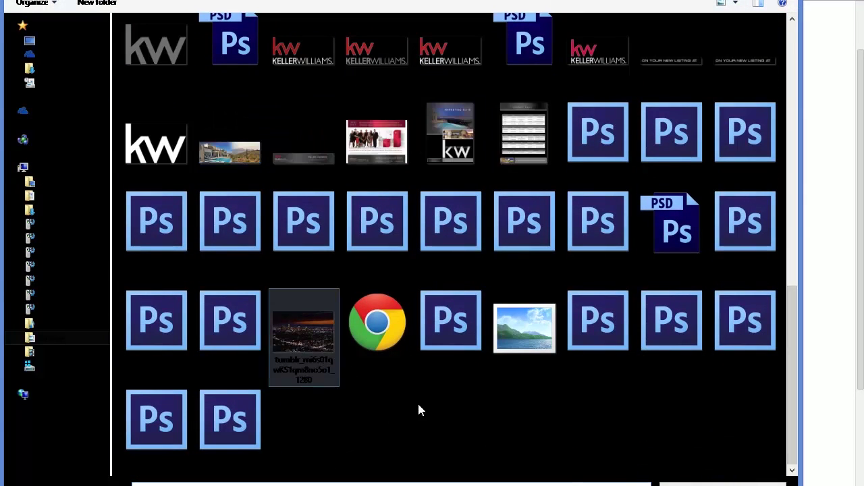
key("Return")
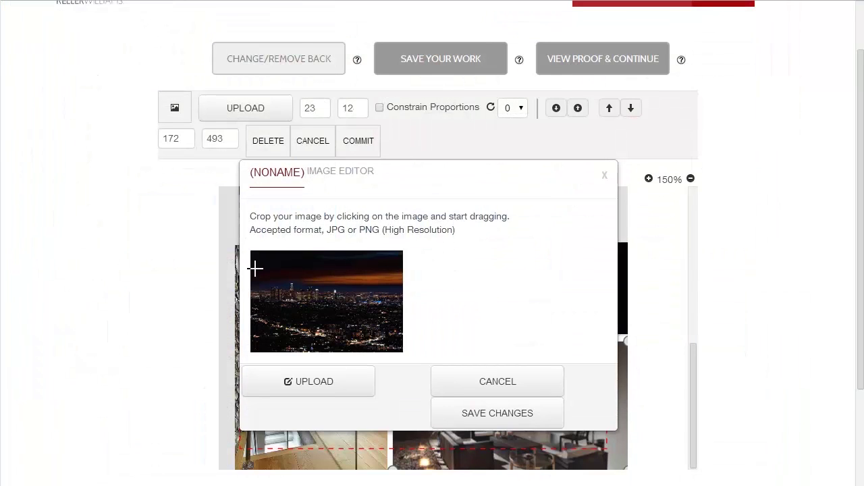
Step: Crop the skyline image to fit the frame, save it, and commit it to the postcard
left_click_drag(255, 269, 400, 345)
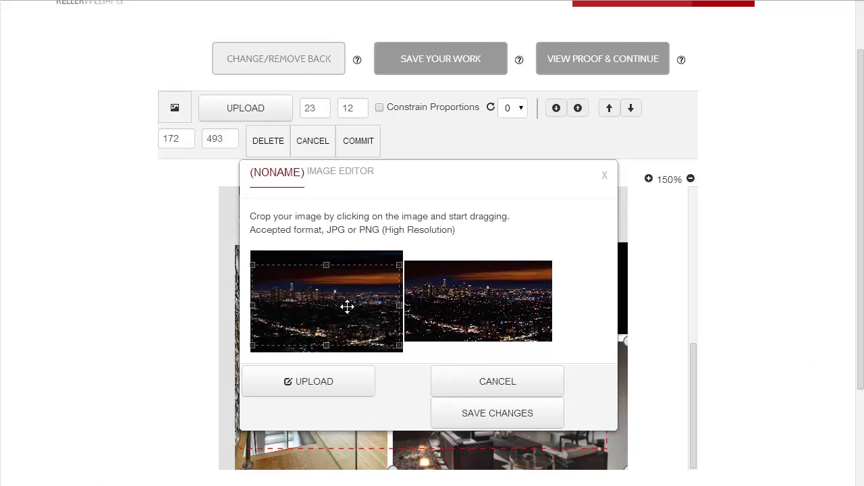
left_click(492, 414)
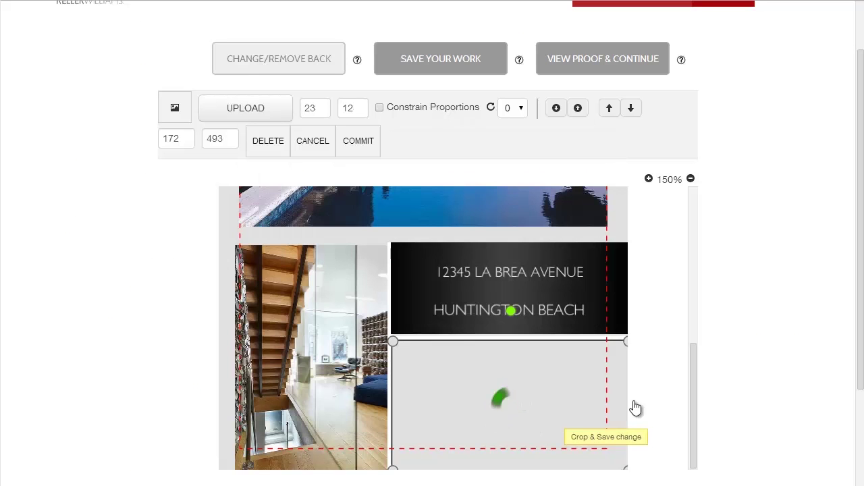
scroll(652, 366, "up", 10)
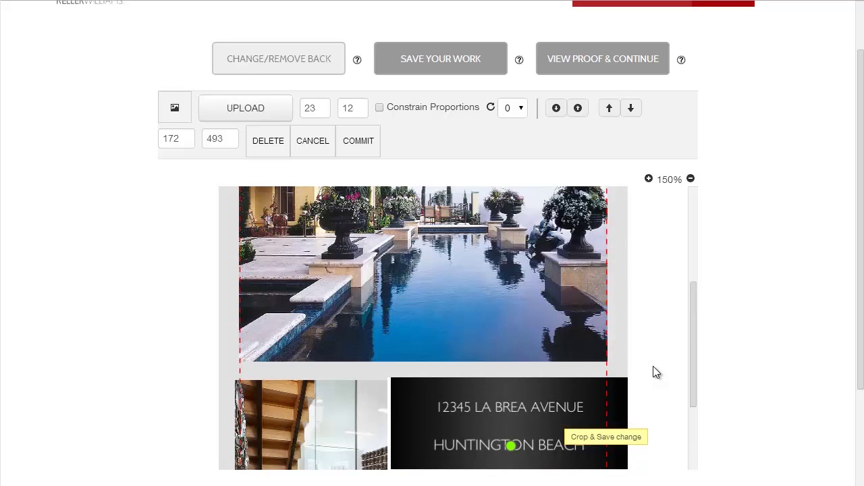
left_click(353, 143)
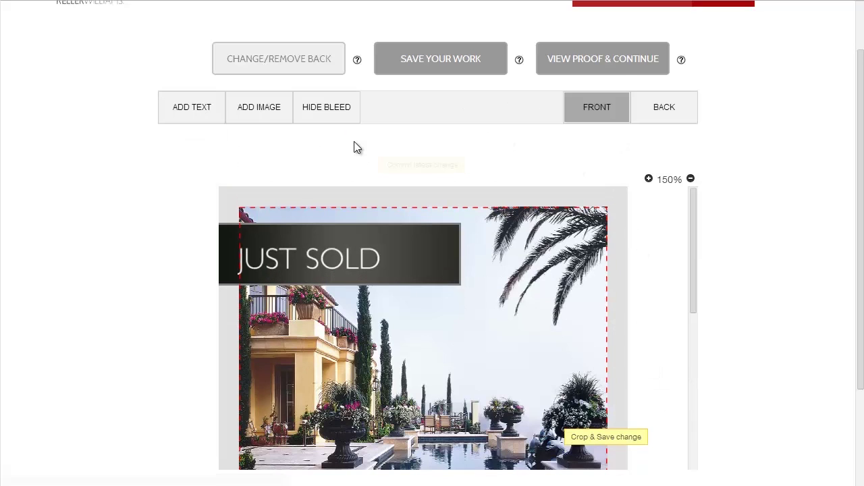
Step: On the postcard back, replace the client logo placeholder with the KW logo
left_click(665, 109)
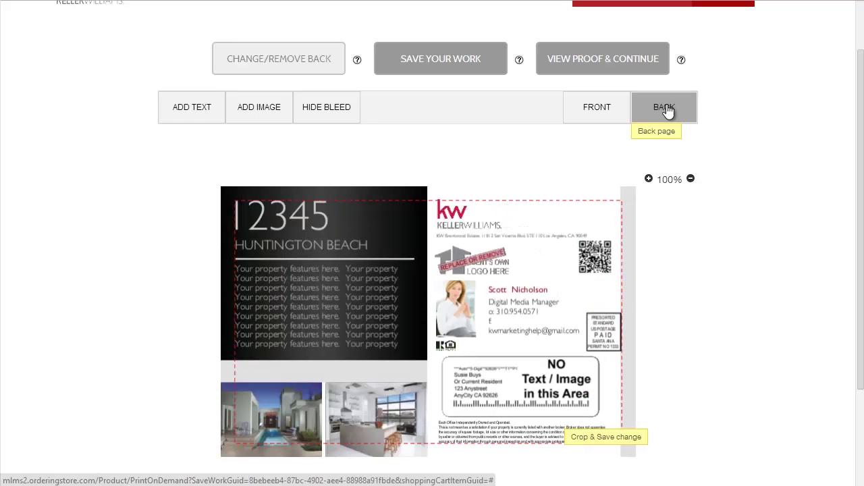
left_click(471, 263)
left_click(366, 141)
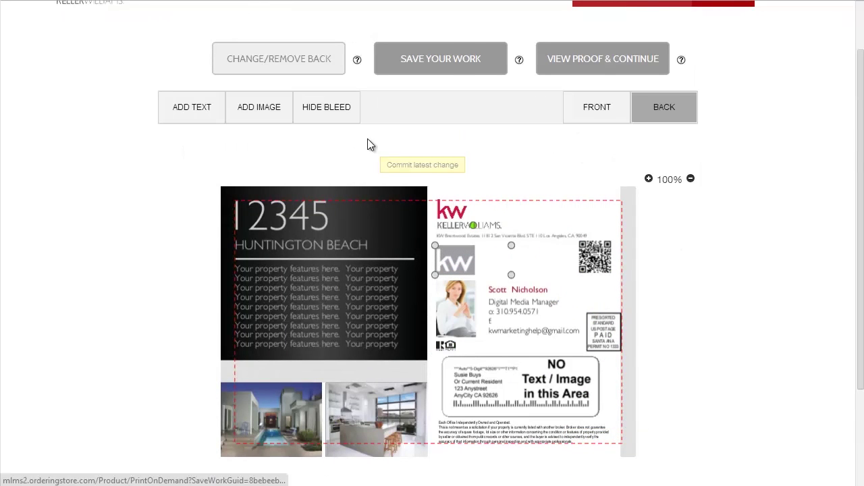
Step: Open and scroll through the postcard proof, then bring up the Mailing Database options
left_click(601, 63)
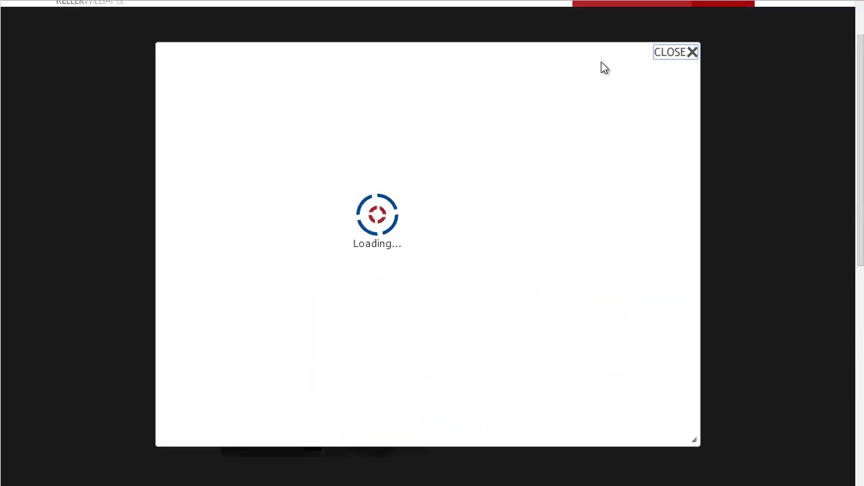
scroll(563, 158, "down", 2)
scroll(563, 158, "down", 2)
scroll(563, 158, "down", 5)
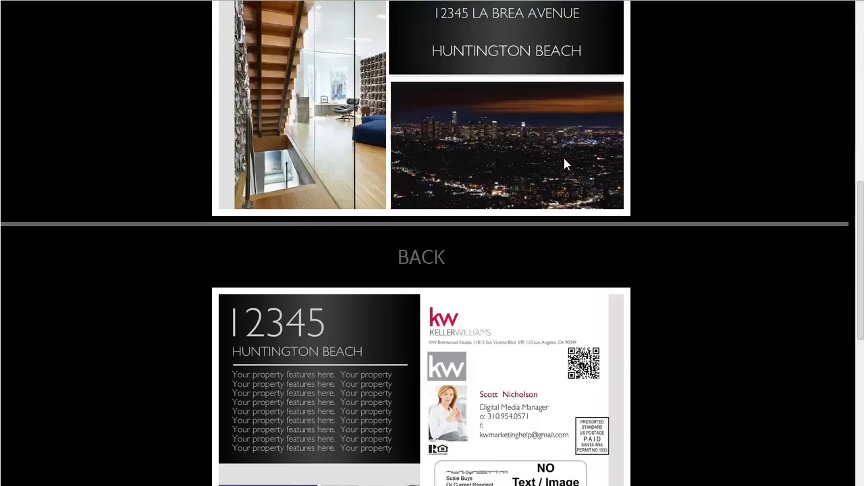
scroll(564, 158, "down", 5)
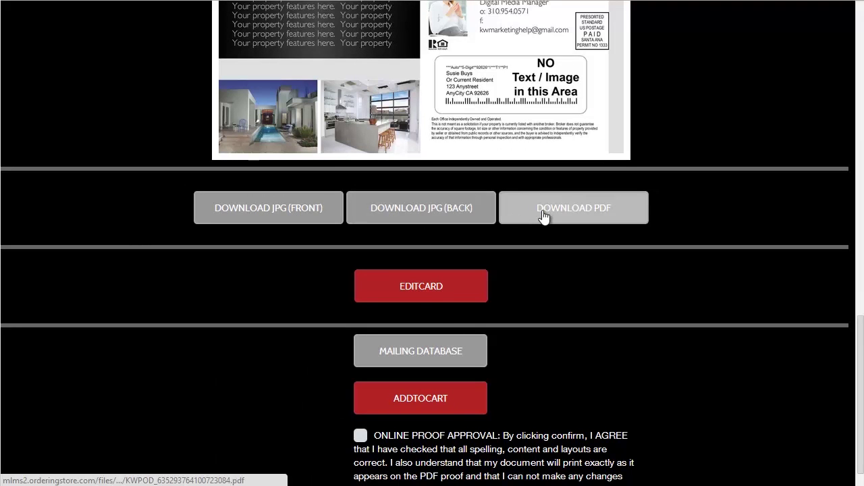
left_click(396, 359)
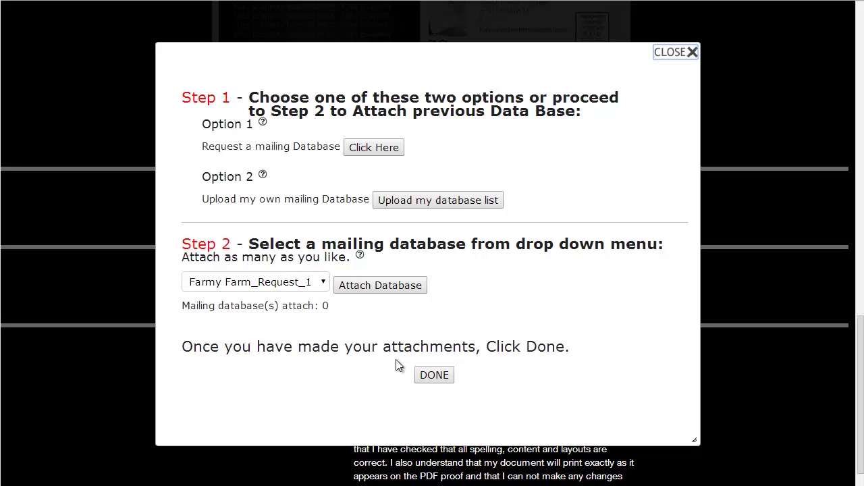
Step: Start a new mailing list request with city Los Angeles and state CA
left_click(379, 148)
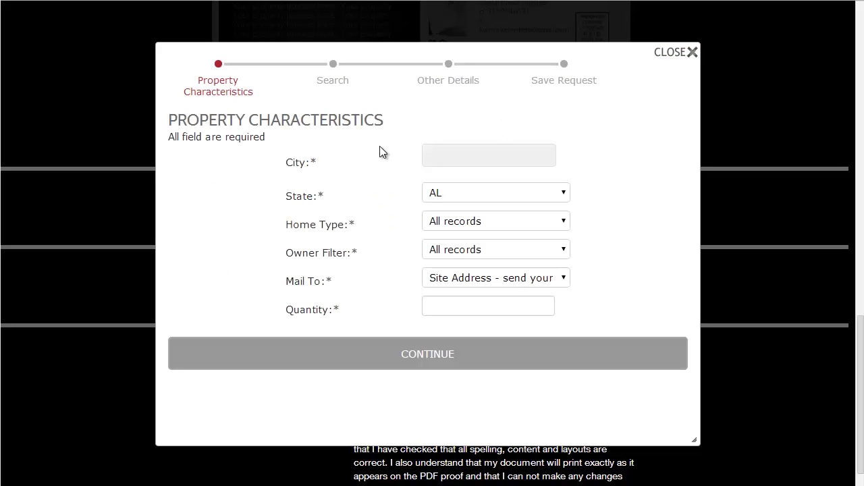
left_click(464, 158)
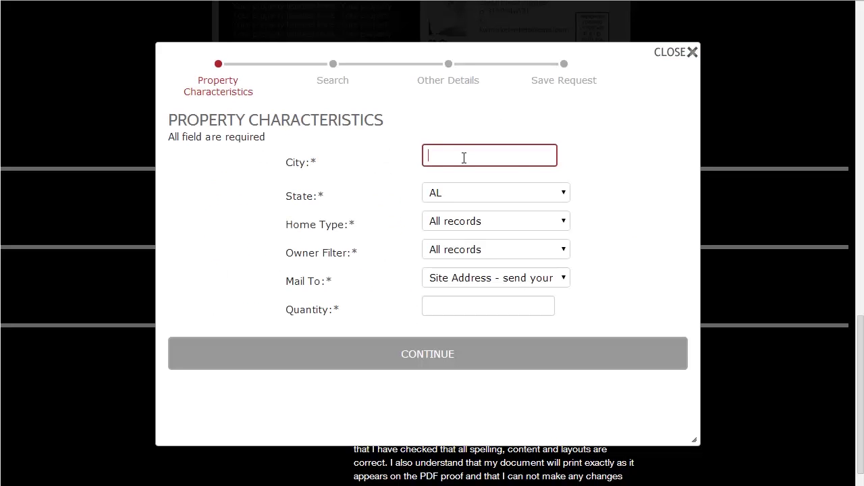
type("LosAngeles")
left_click(456, 193)
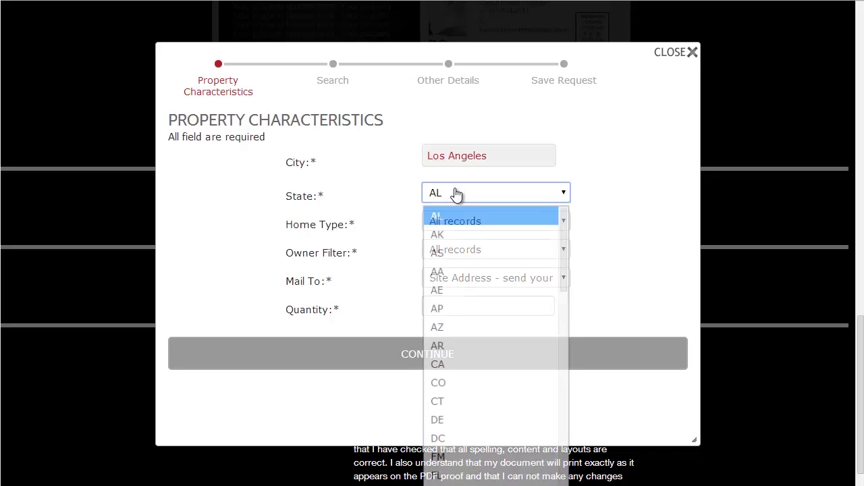
key("c")
left_click(623, 208)
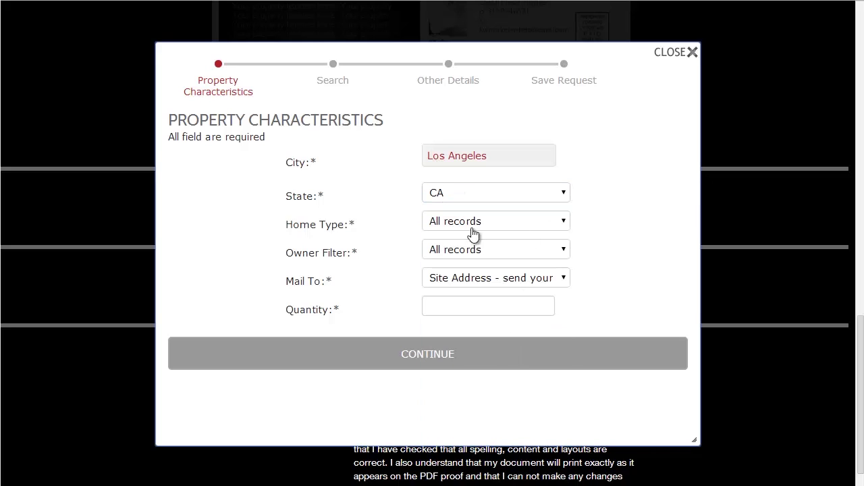
Step: Keep mailing to the site address, set quantity 100, and continue to database search
left_click(520, 227)
left_click(520, 228)
left_click(509, 254)
left_click(500, 288)
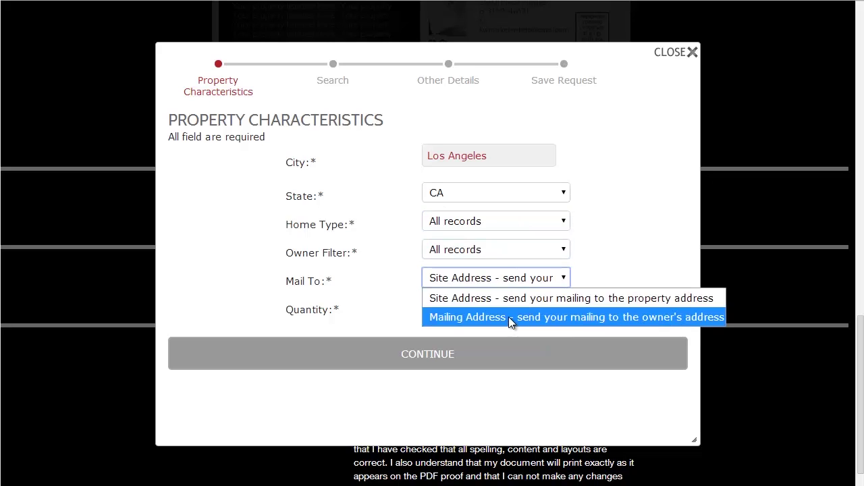
left_click(511, 300)
left_click(486, 308)
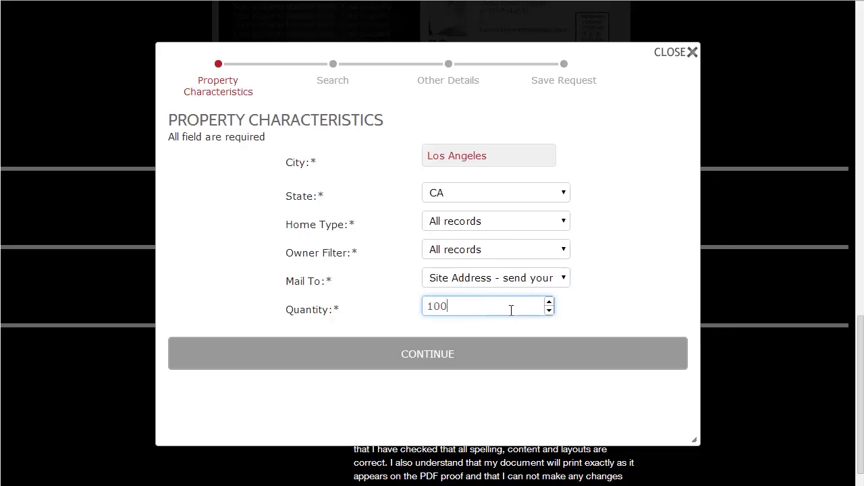
left_click(445, 365)
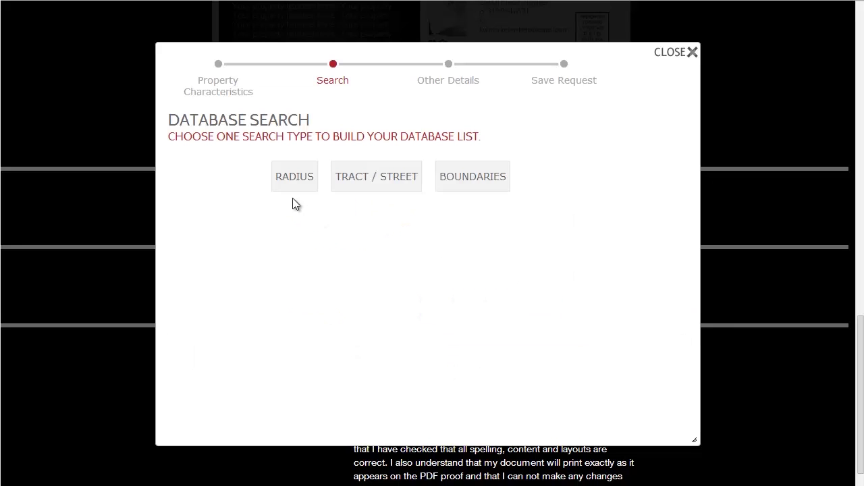
Step: Set up a radius search around the centre address and proceed to the optional property details
left_click(290, 195)
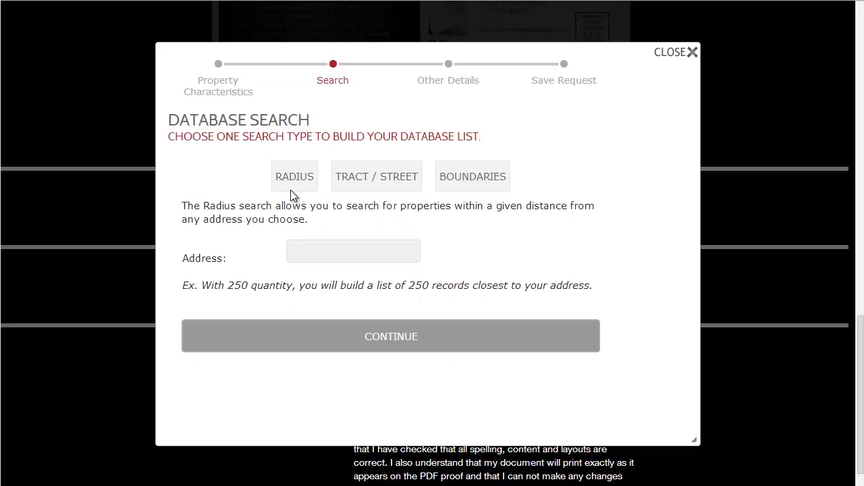
left_click(306, 257)
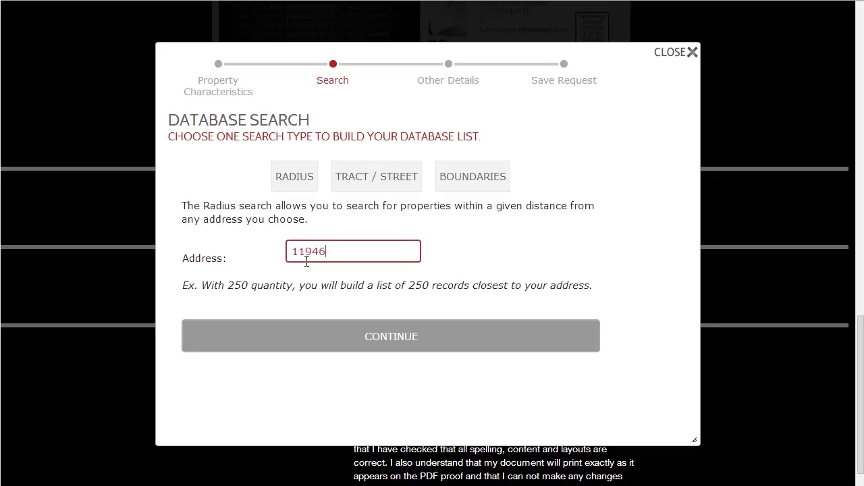
type("tana Avenue")
left_click(382, 337)
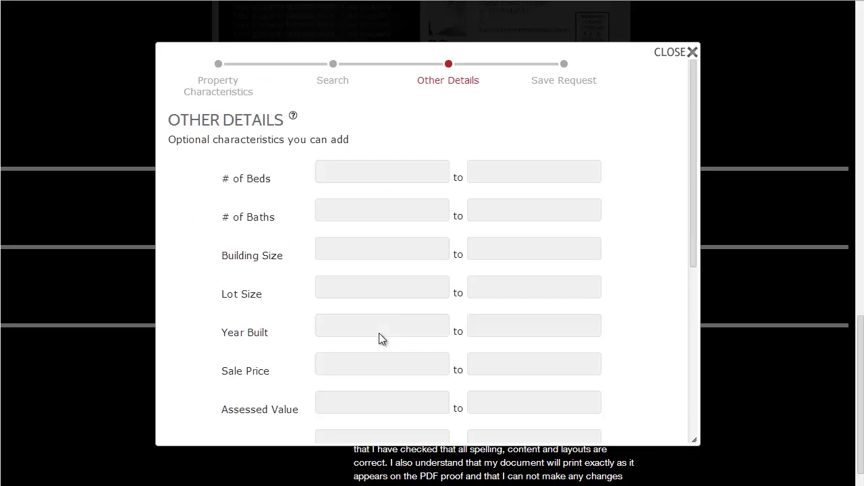
Step: Limit the # of Beds range to 2 through 3
left_click(406, 176)
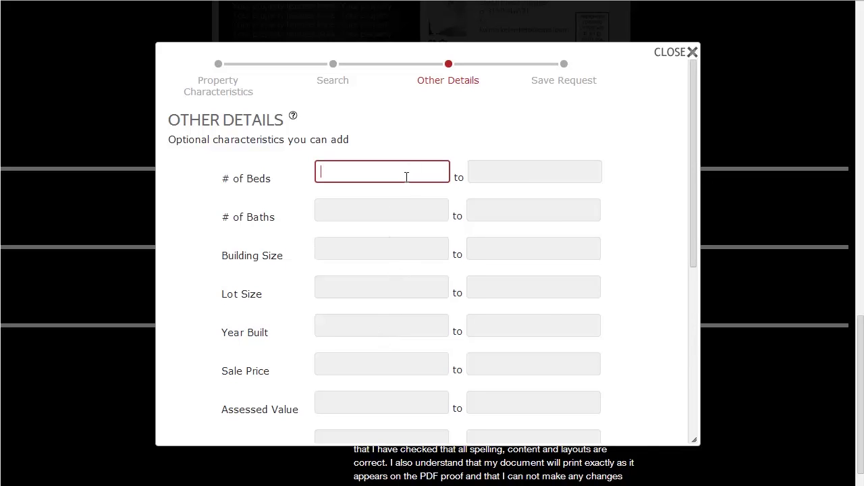
left_click(499, 178)
type("5")
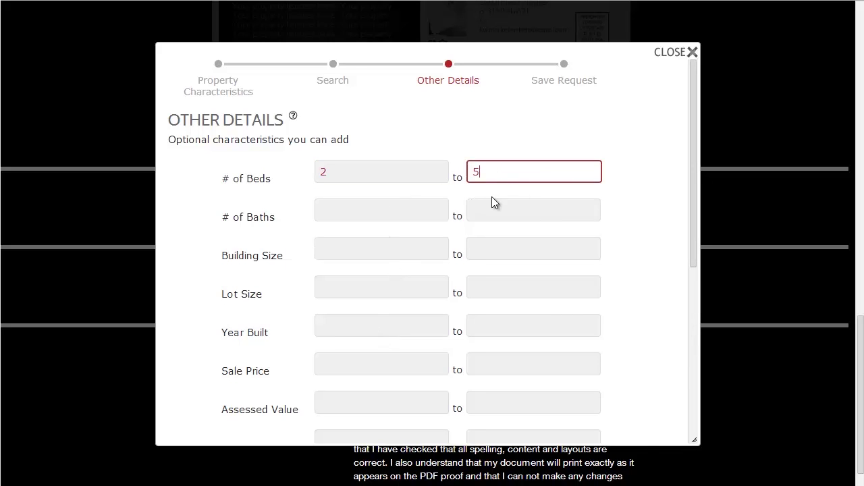
left_click(423, 217)
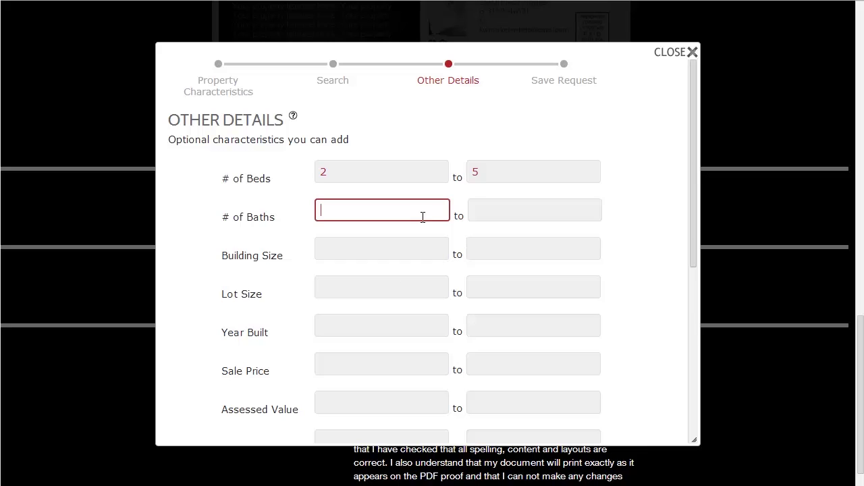
left_click(497, 181)
key("BackSpace")
type("3")
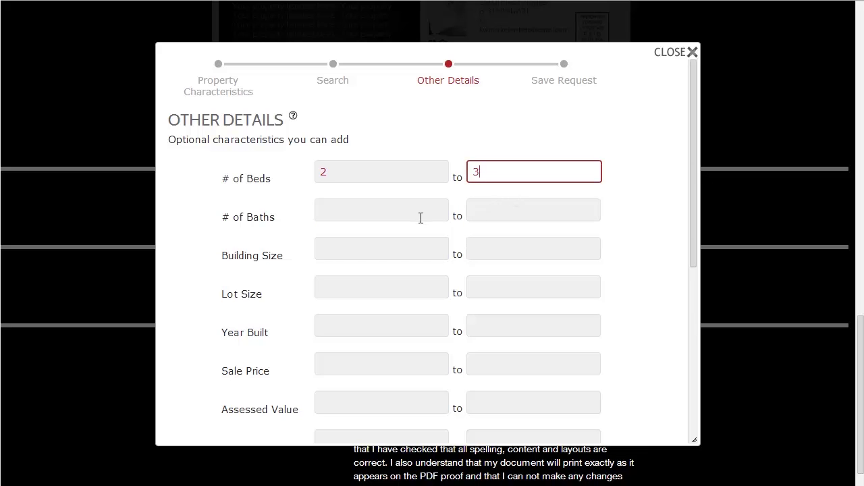
left_click(431, 217)
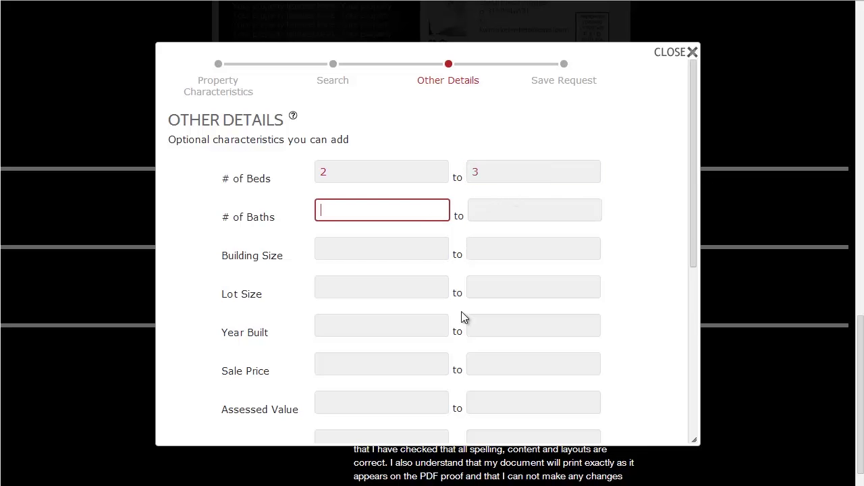
Step: Leave the Tax Delinquent option at Please Select
scroll(452, 304, "down", 1)
scroll(453, 302, "down", 2)
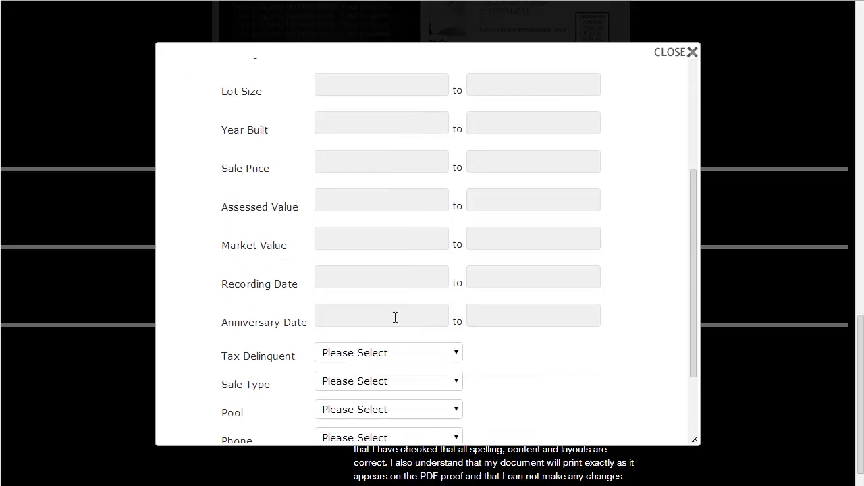
left_click(451, 353)
scroll(463, 351, "down", 1)
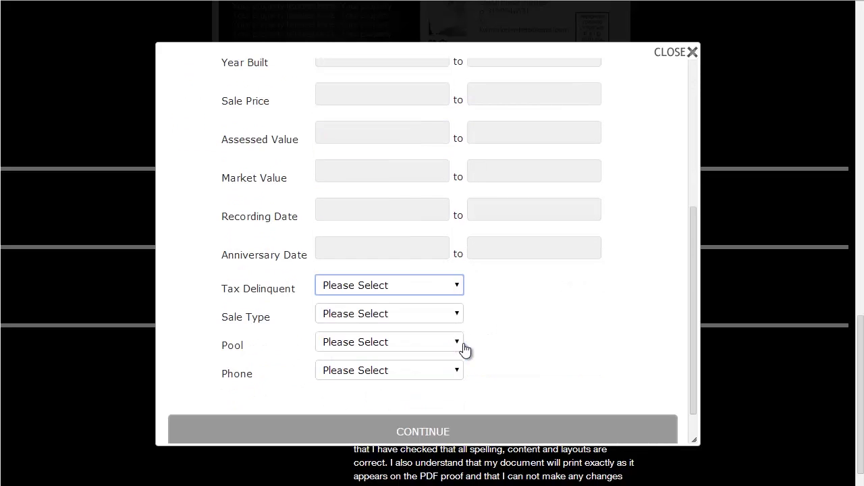
left_click(372, 292)
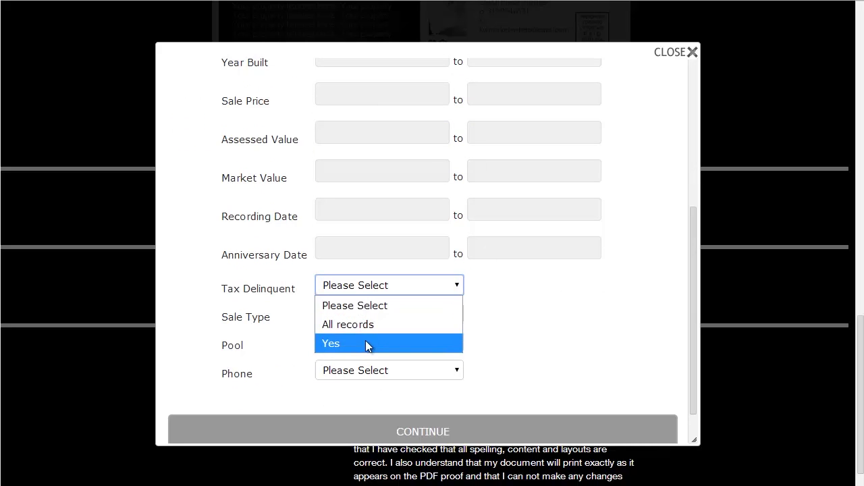
left_click(526, 314)
scroll(490, 311, "down", 1)
Step: Save the database request under the name 'Database Request Save'
left_click(407, 382)
type("Database Reques")
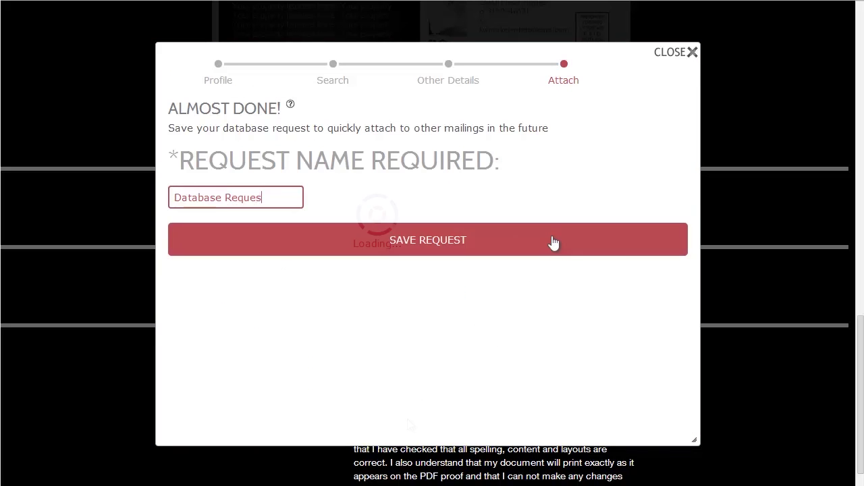
type("t Save")
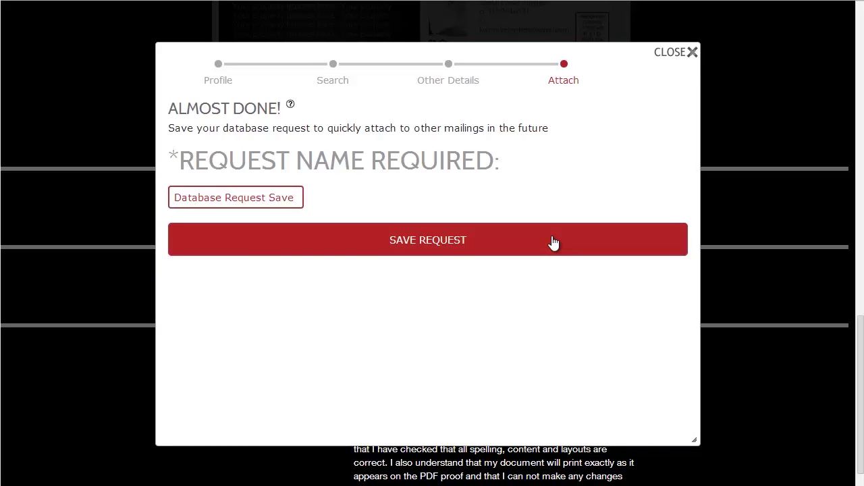
left_click(553, 242)
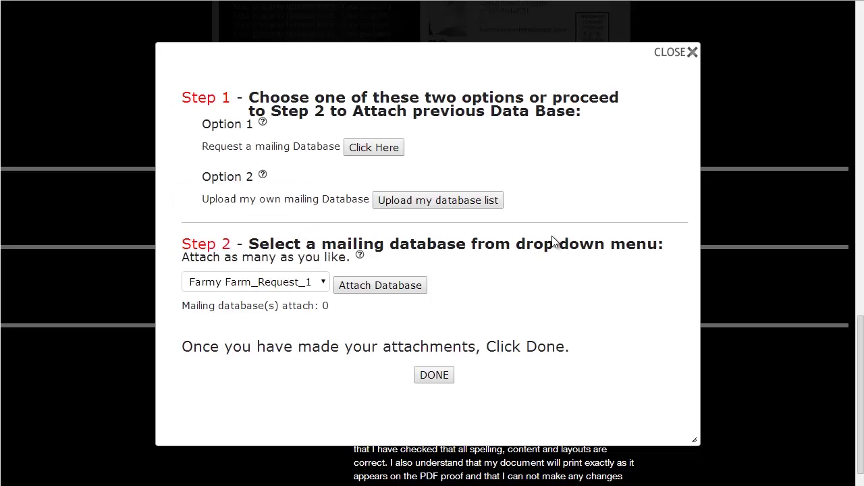
Step: Choose 'Database Request Test' from the saved databases list and attach it
left_click(320, 282)
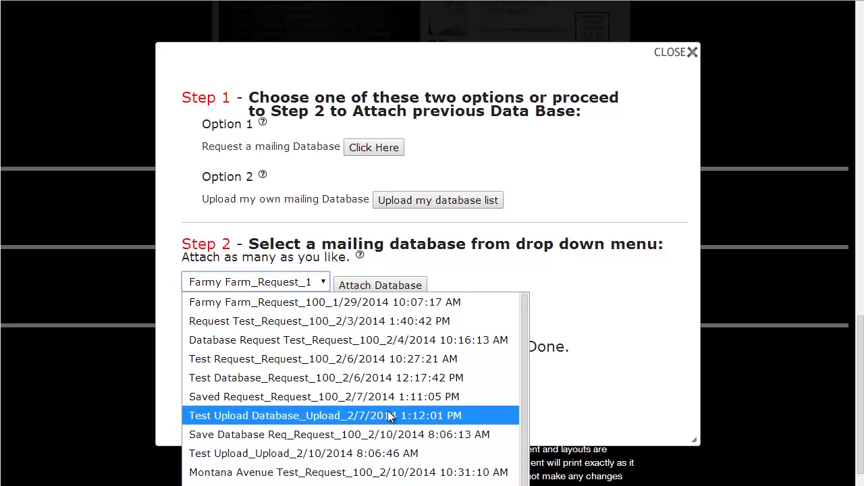
left_click(550, 269)
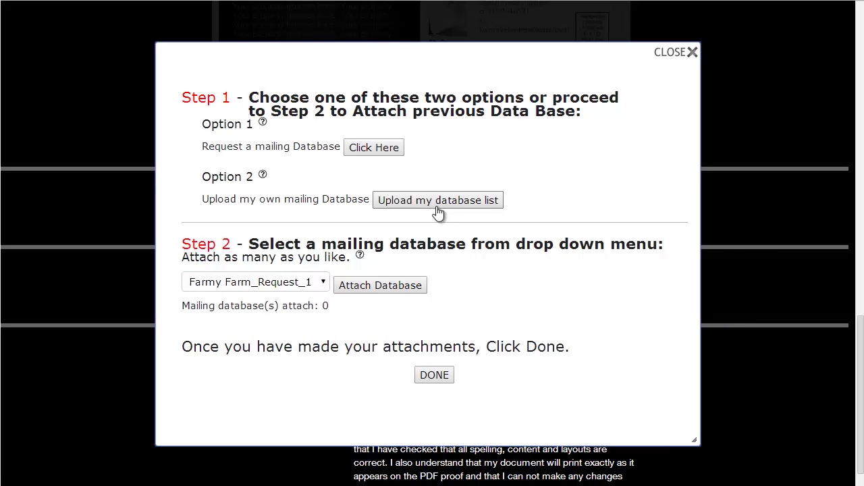
left_click(324, 283)
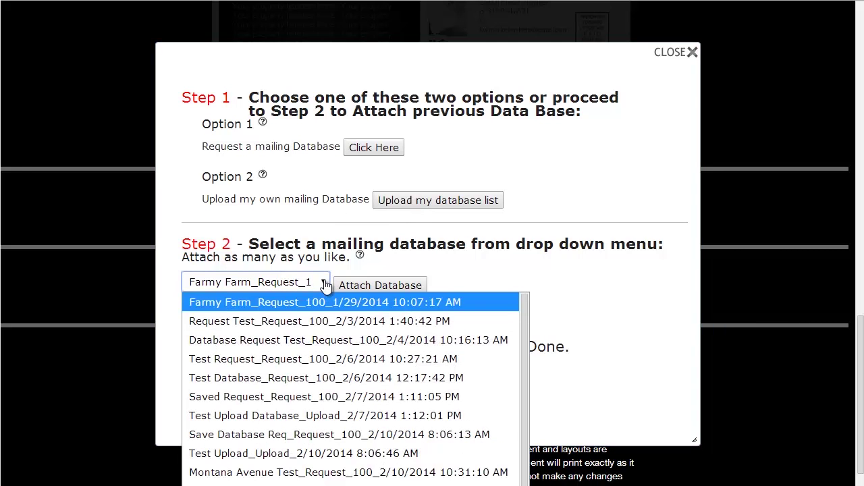
left_click(312, 339)
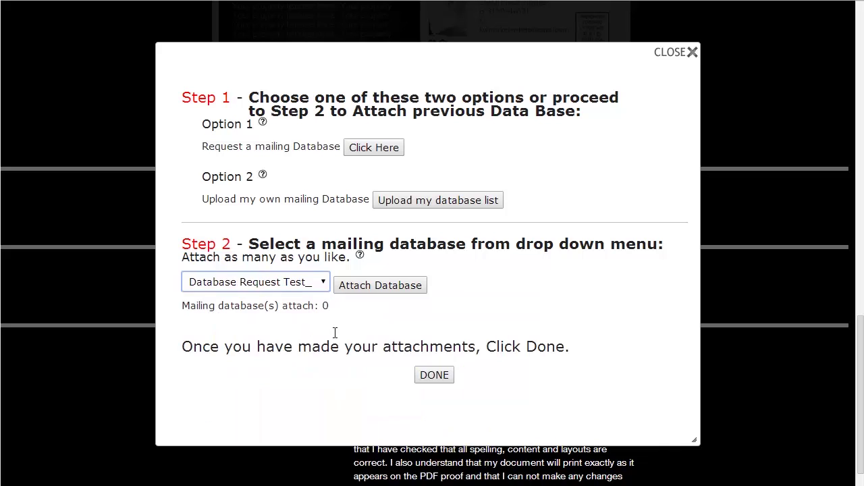
left_click(376, 286)
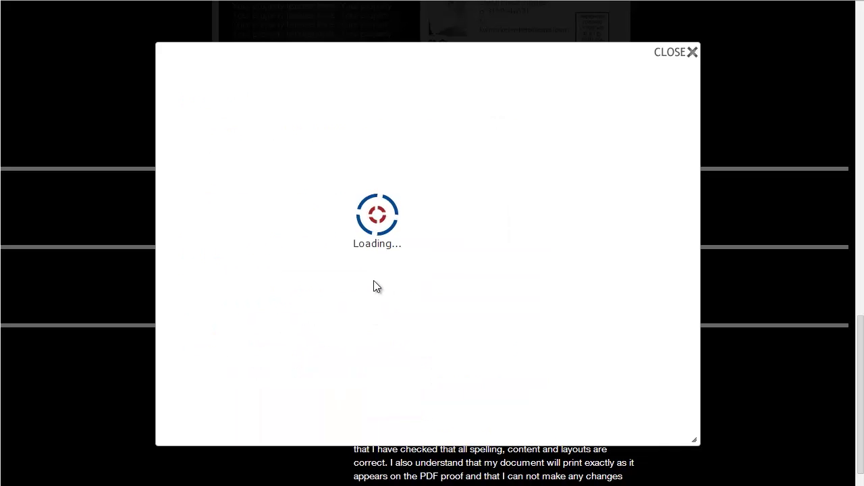
Step: Finish attaching the one mailing database and scroll down the postcard preview page
left_click_drag(182, 305, 336, 306)
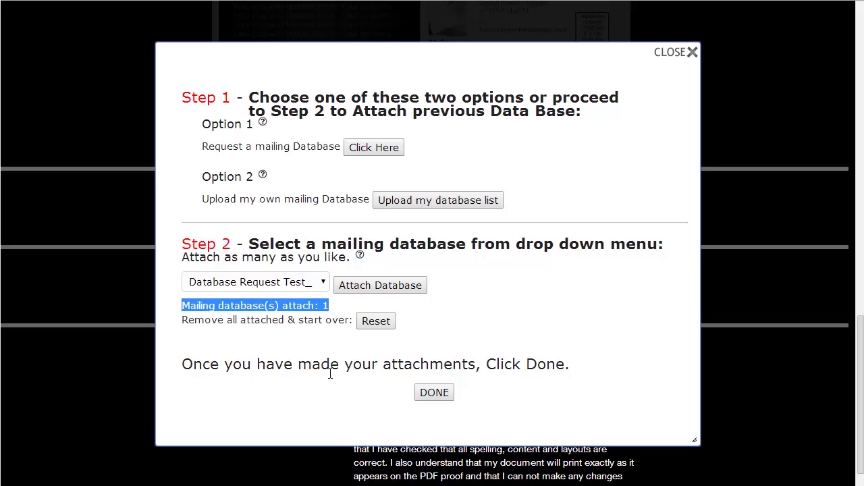
left_click(322, 284)
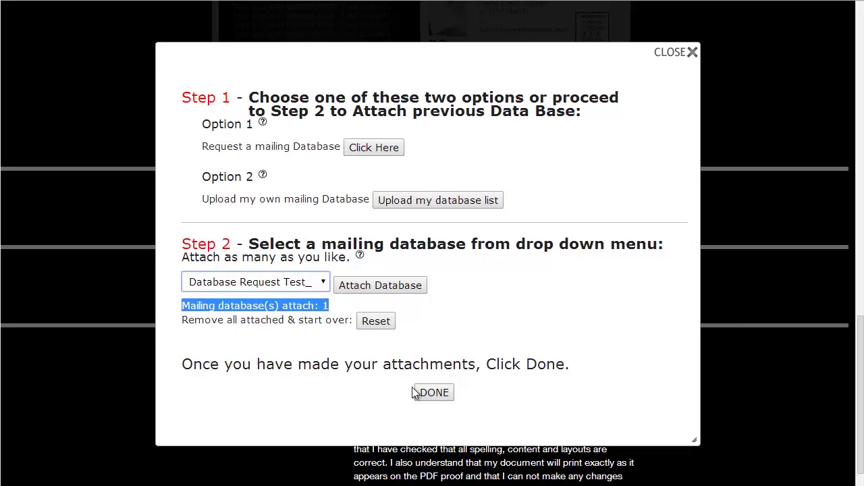
left_click(444, 396)
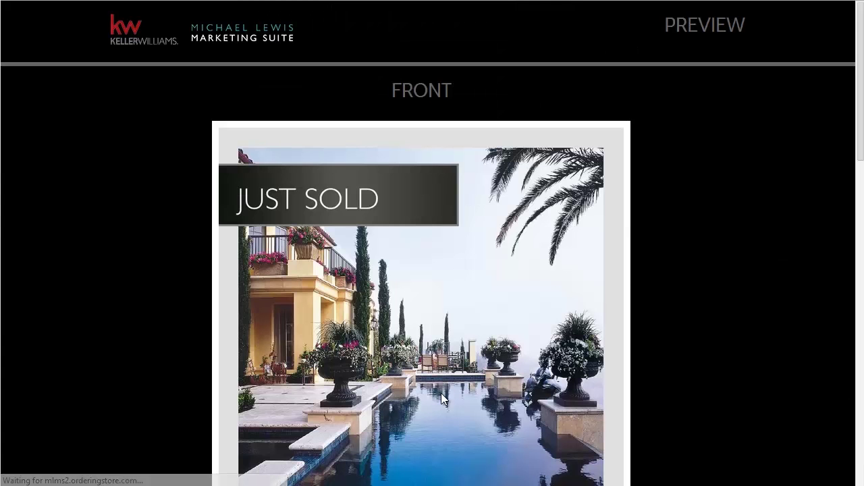
scroll(561, 264, "down", 2)
scroll(544, 260, "down", 7)
scroll(543, 257, "down", 5)
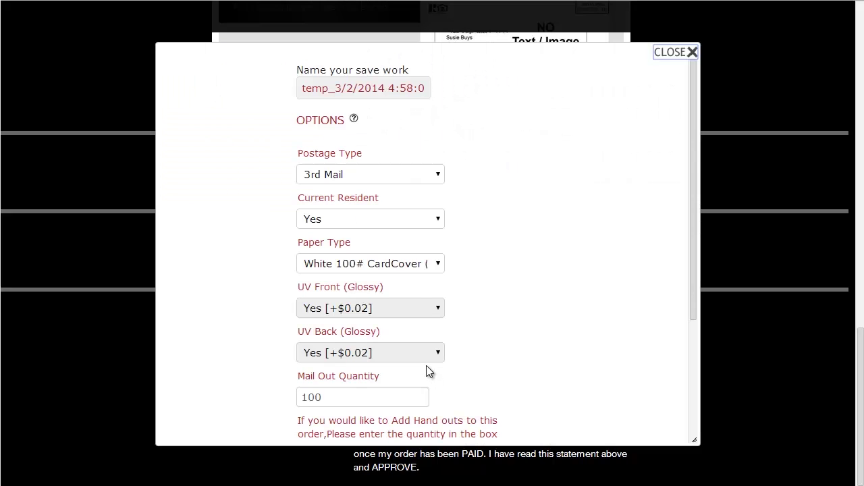
Step: Rename the work 'Permanent Jimbo Postcard Mailout', keeping 3rd Mail postage and Current Resident Yes
triple_click(367, 89)
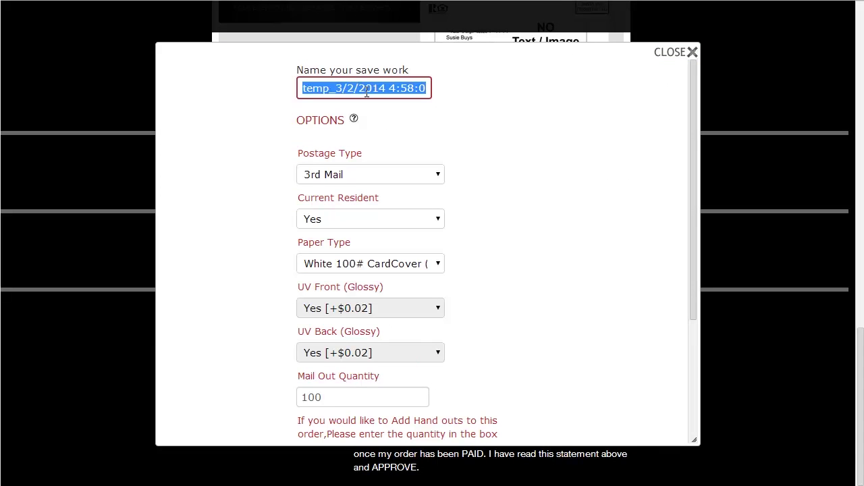
type("Permanent Jim")
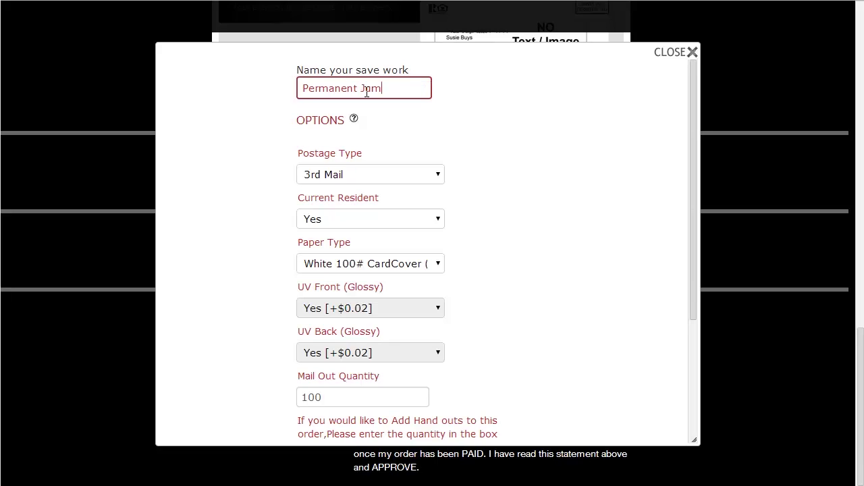
type("bo Postcard M")
type("ailout")
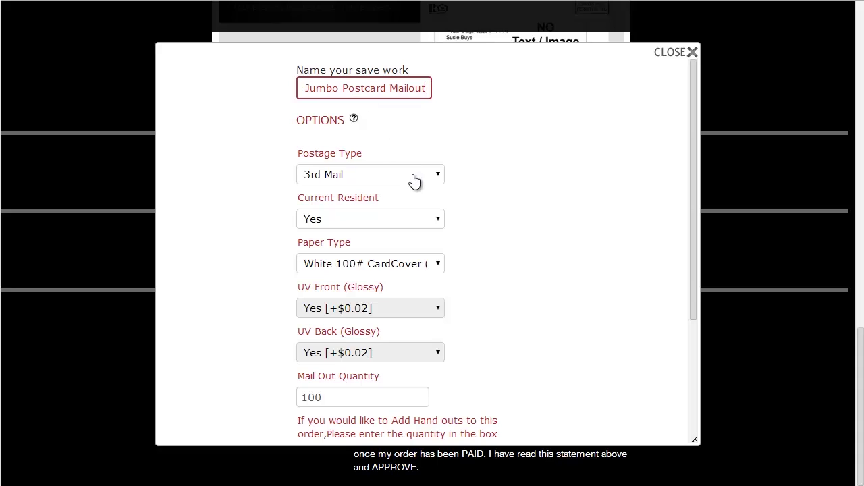
left_click(414, 177)
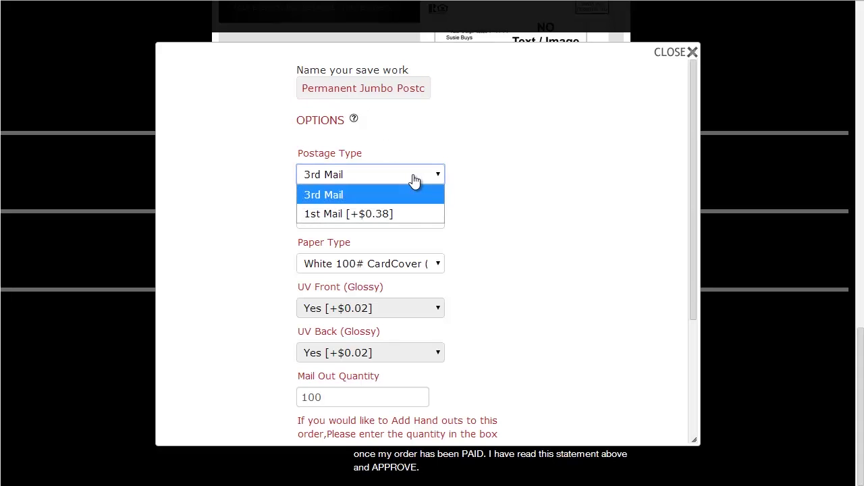
left_click(414, 180)
left_click(413, 181)
left_click(410, 195)
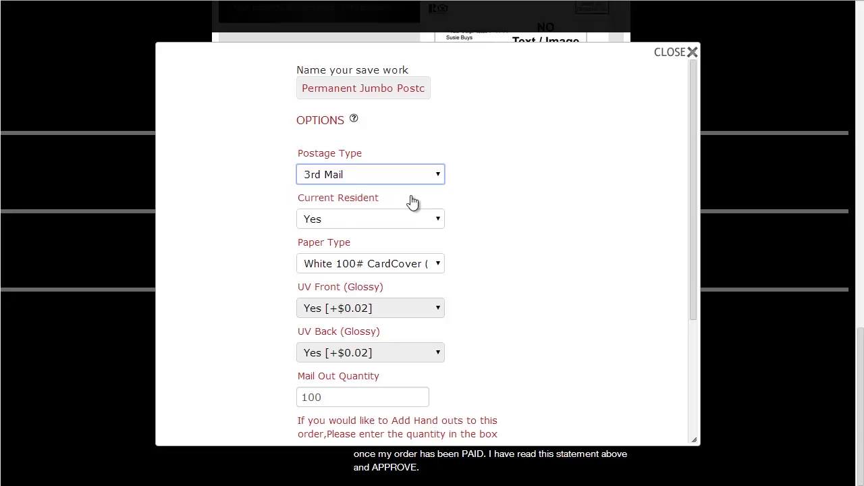
left_click(436, 220)
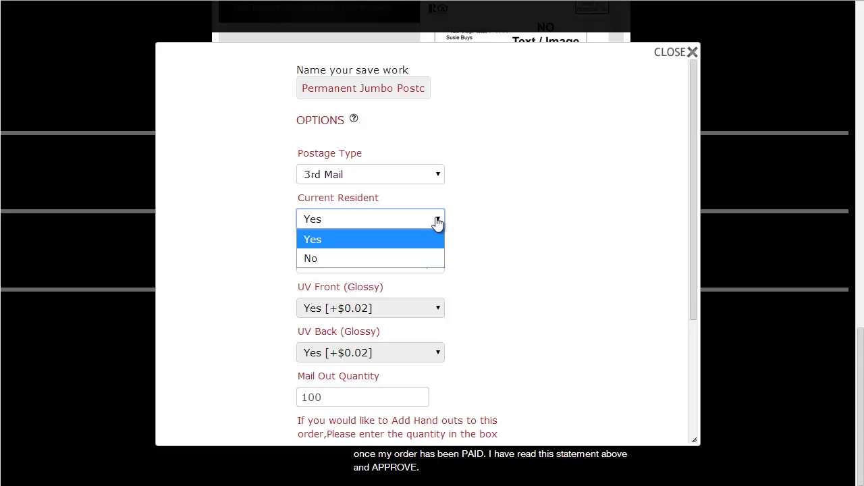
left_click(436, 221)
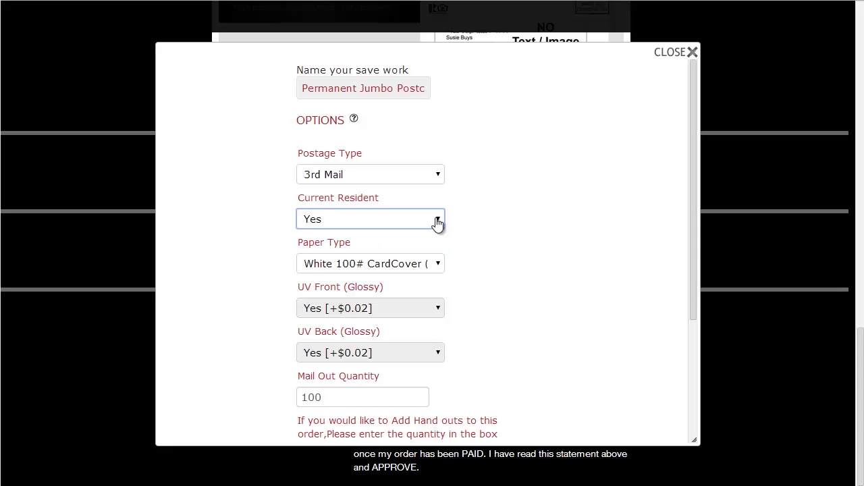
Step: Add 50 hand-outs and put the postcard order in the cart
scroll(508, 298, "down", 2)
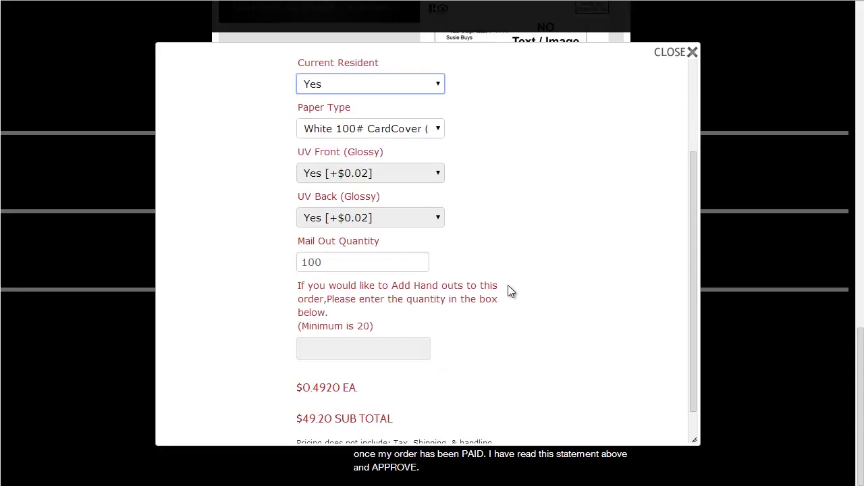
left_click(390, 344)
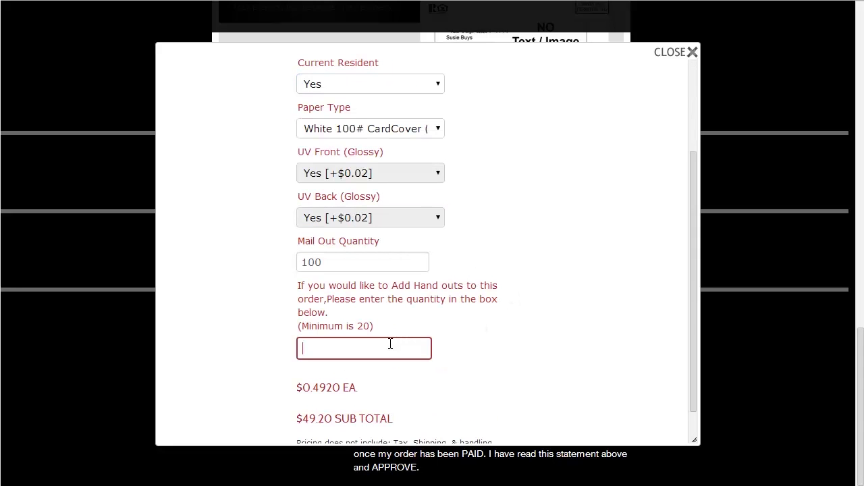
type("50")
left_click(509, 336)
scroll(498, 299, "down", 1)
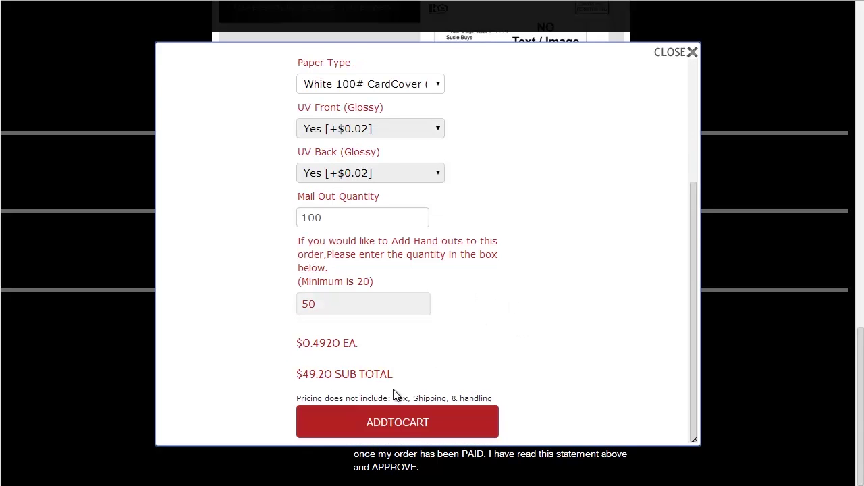
left_click(385, 432)
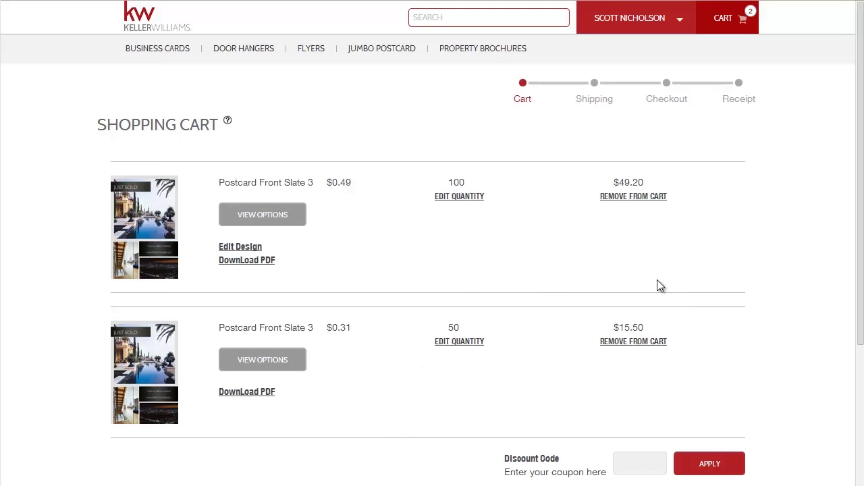
scroll(656, 284, "down", 1)
scroll(723, 381, "down", 1)
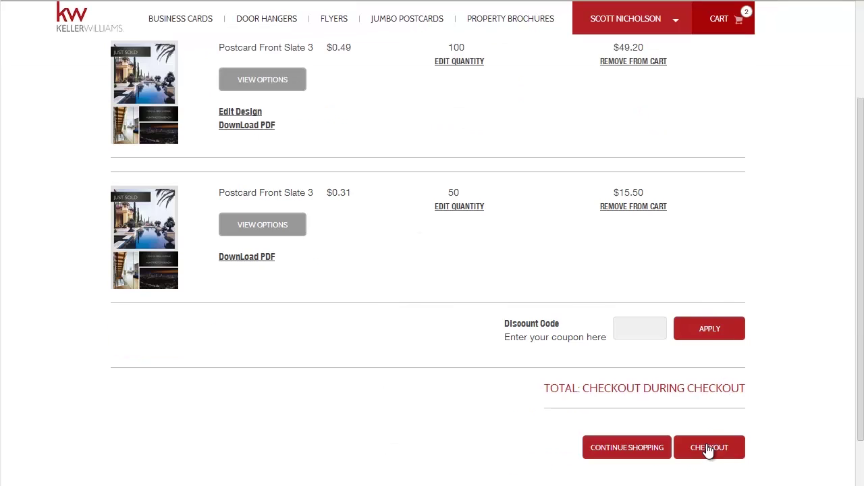